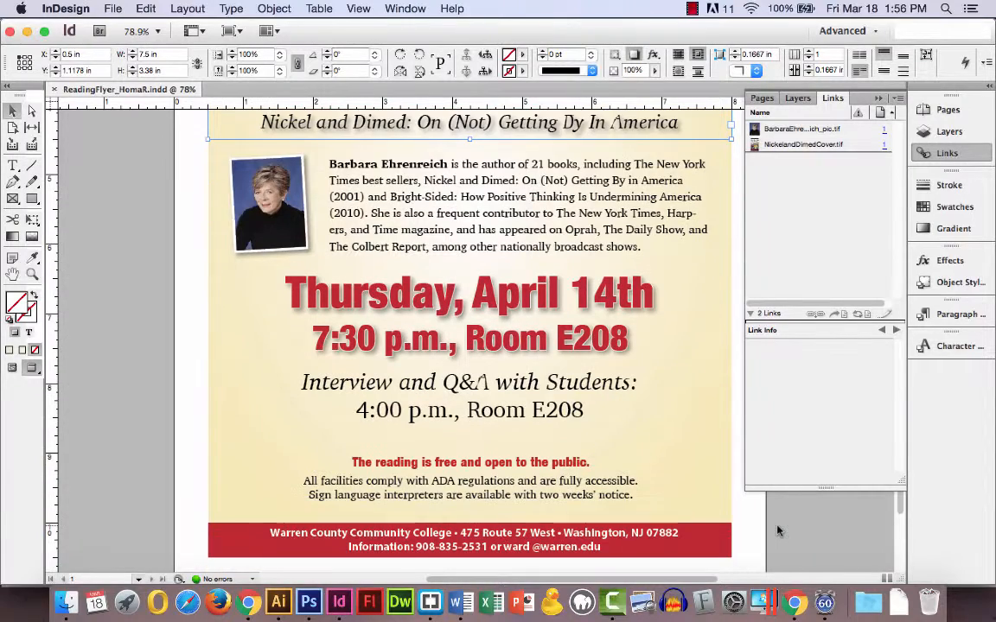
Step: Examine the finished reading flyer's layout from the event banner down to the contact footer
scroll(776, 533, up, 15)
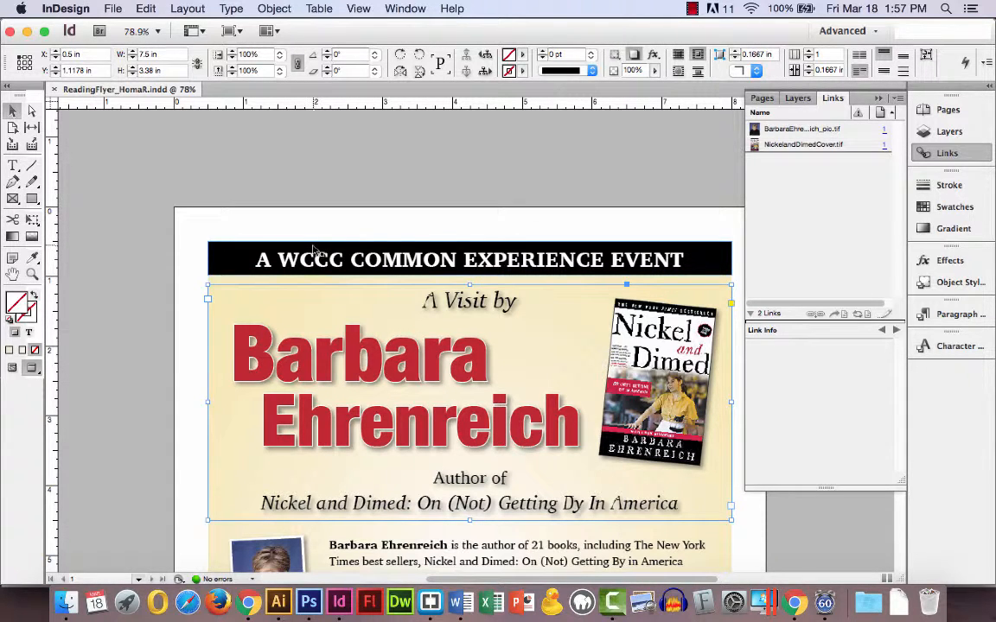
scroll(314, 249, down, 10)
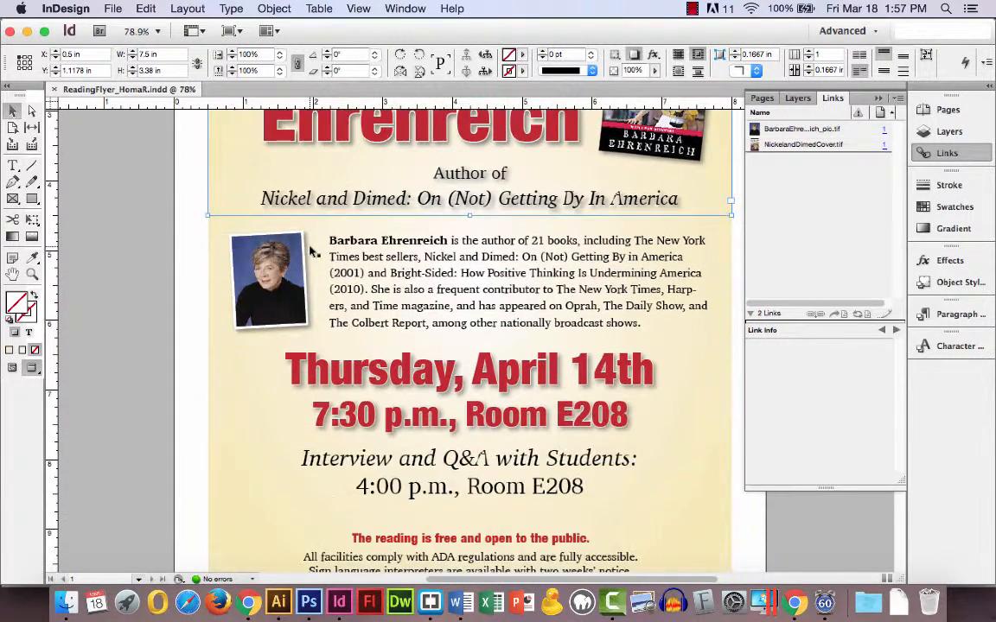
scroll(314, 251, up, 10)
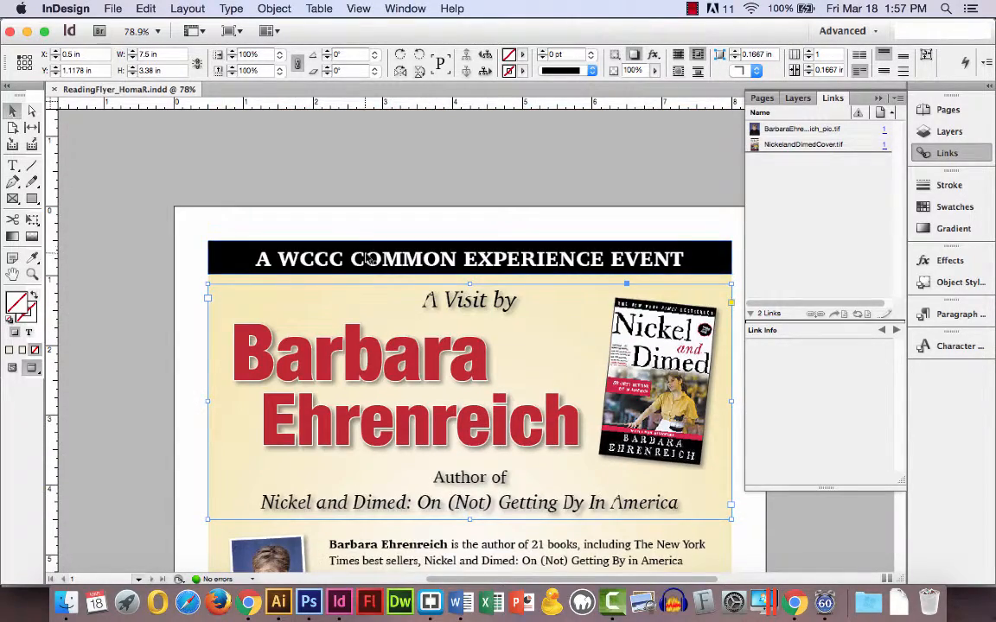
scroll(364, 256, down, 4)
scroll(365, 257, up, 1)
scroll(365, 258, down, 9)
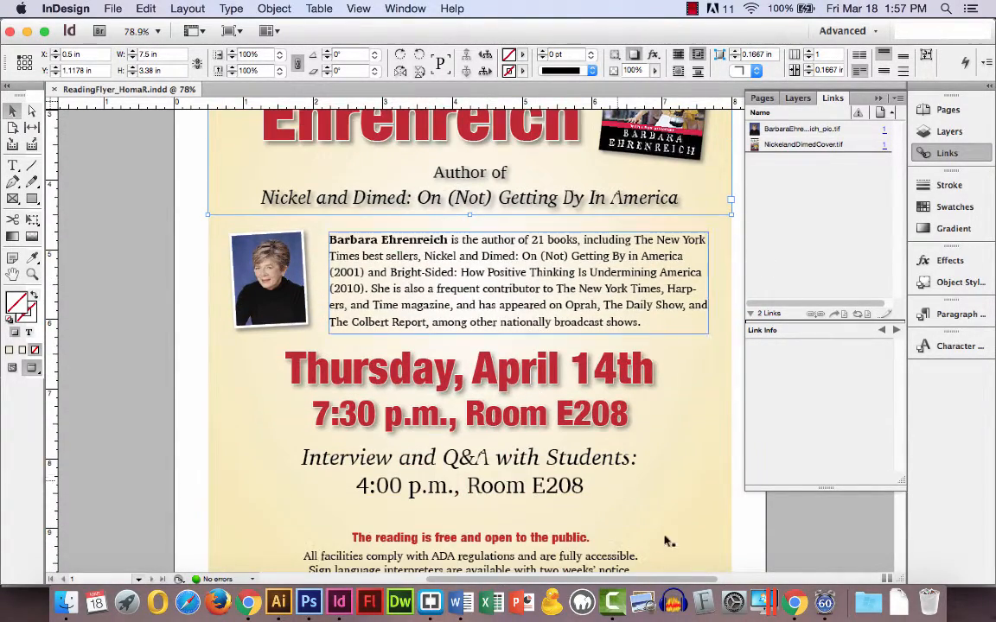
scroll(679, 551, up, 7)
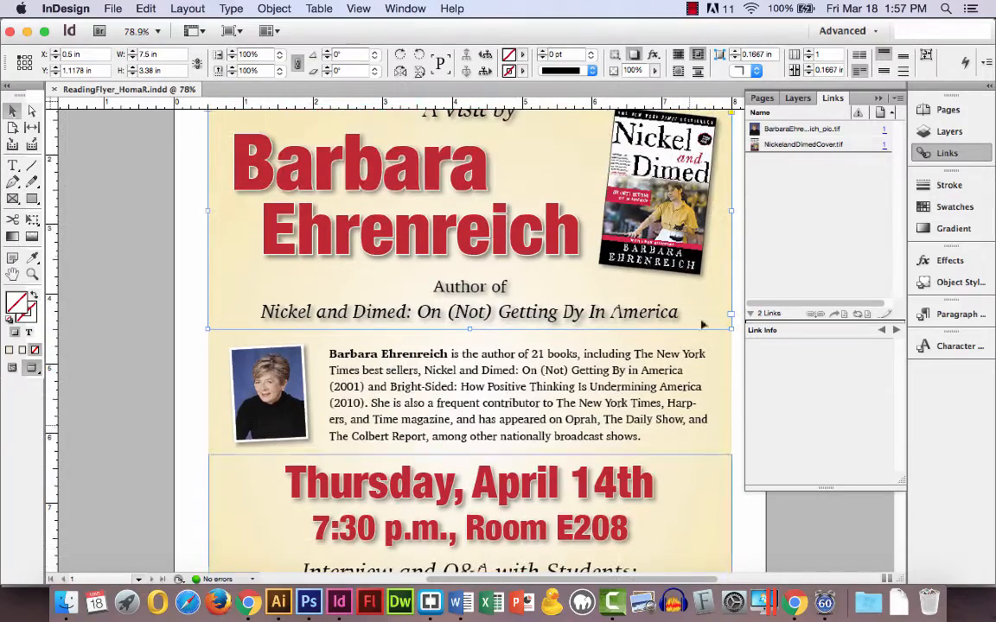
Step: Create a one-page Letter print document with 0.5 in margins and facing pages turned off
click(121, 10)
mouse_move(259, 28)
click(306, 32)
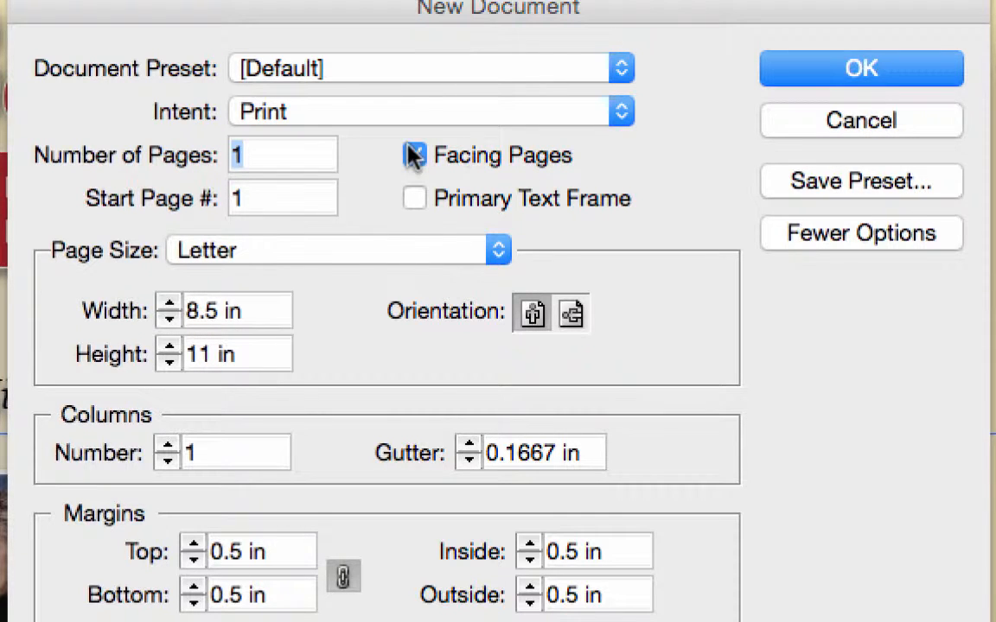
click(414, 155)
click(891, 59)
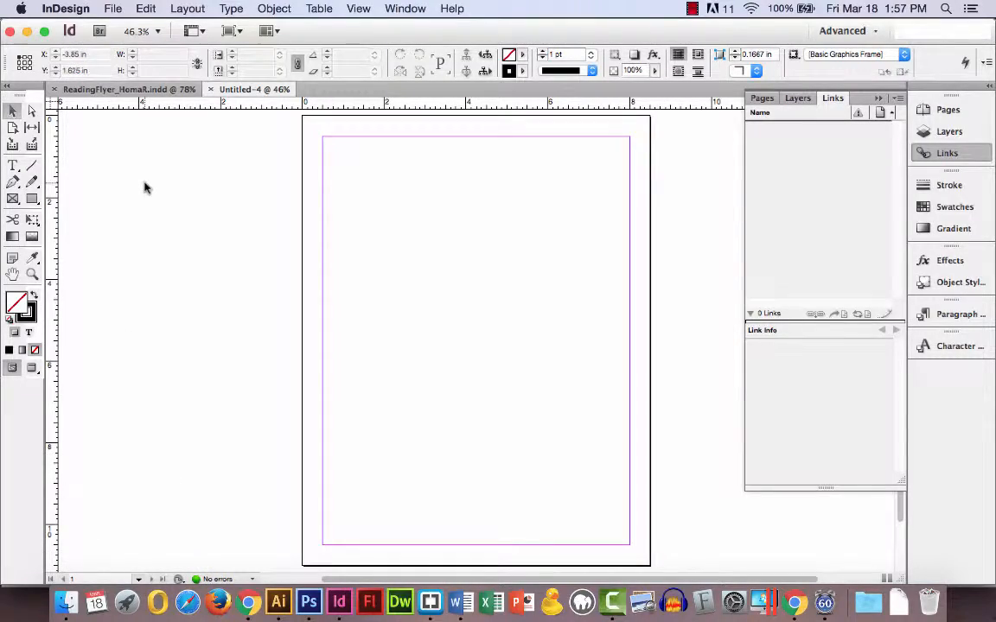
Step: Place NickelandDimedCover2.tif from the ReadingFlyer folder on the pasteboard to the right of the page
click(112, 9)
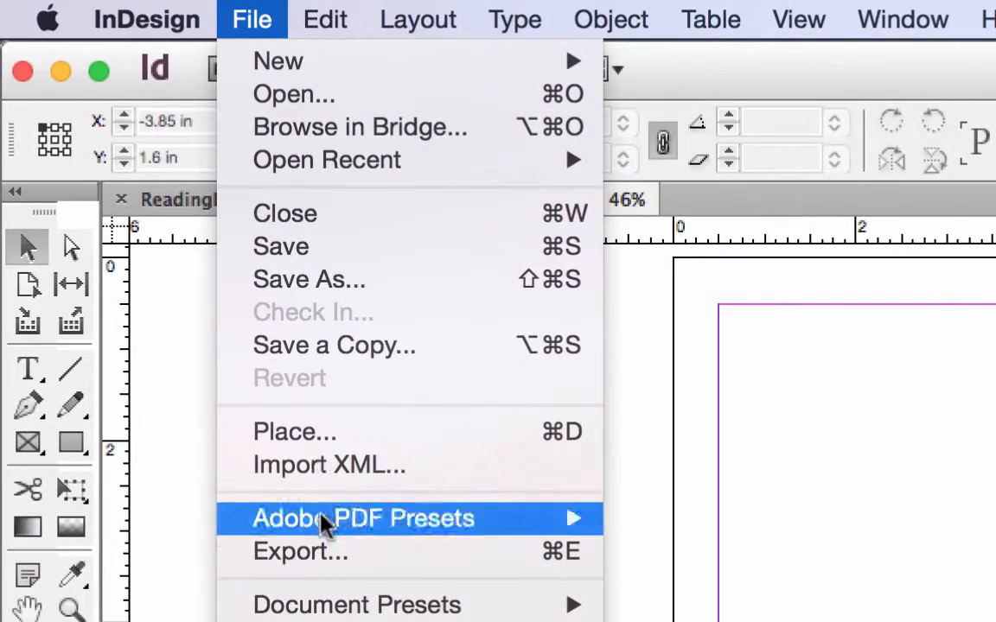
click(294, 399)
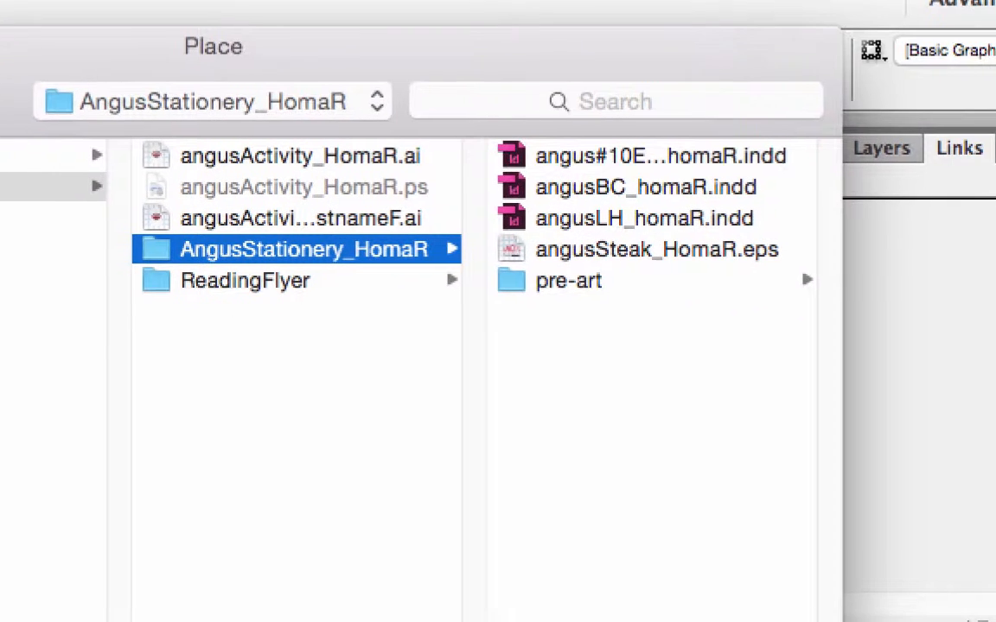
click(245, 283)
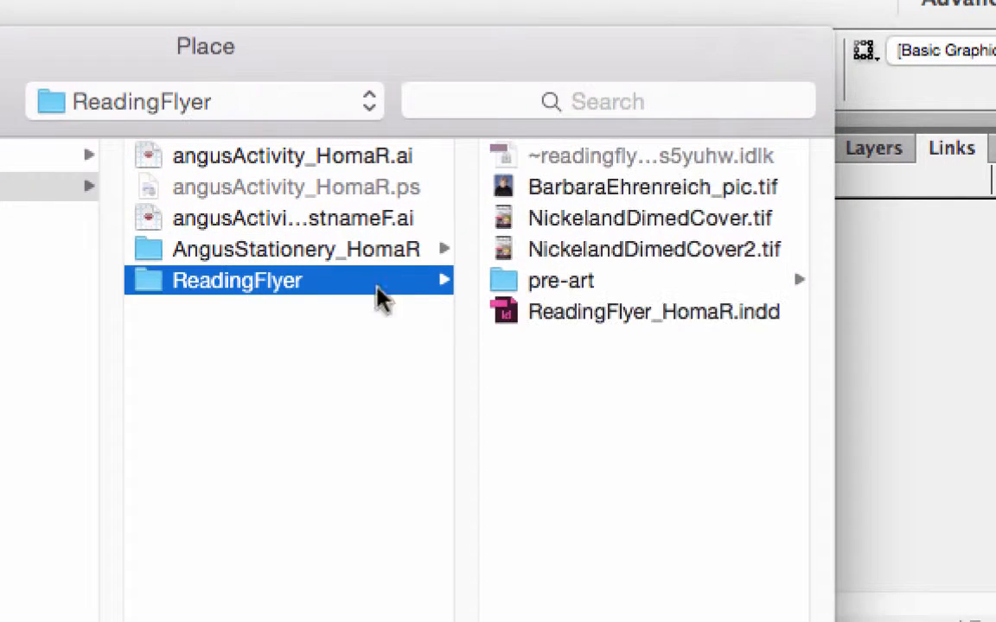
click(763, 251)
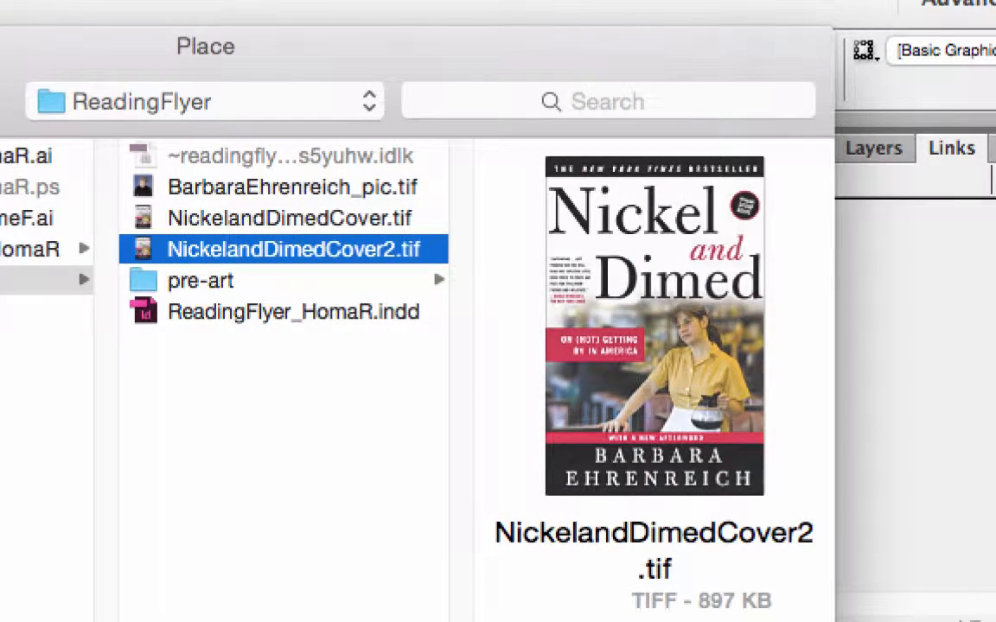
key(Return)
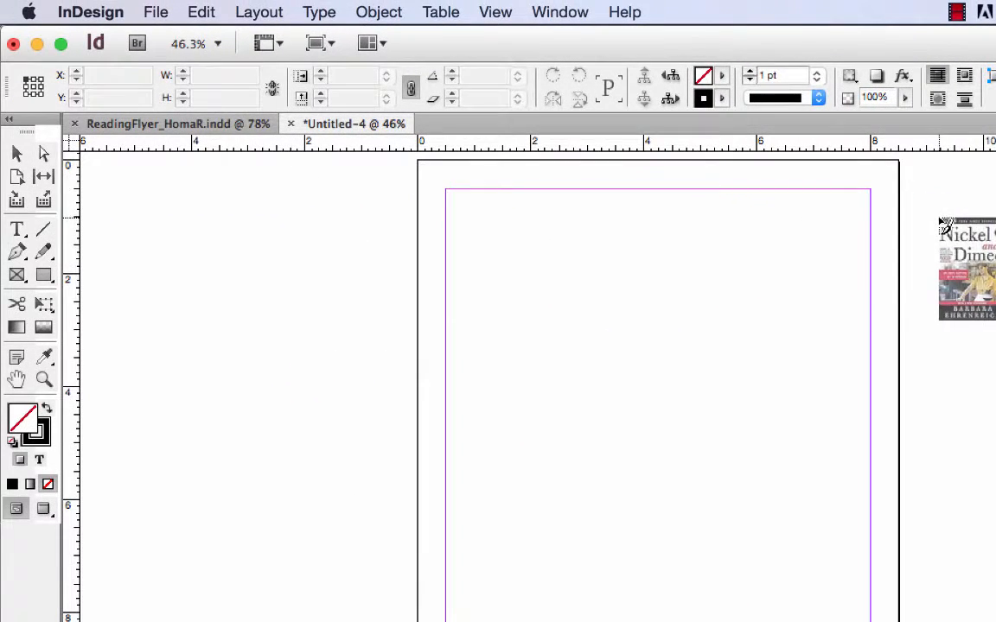
click(942, 223)
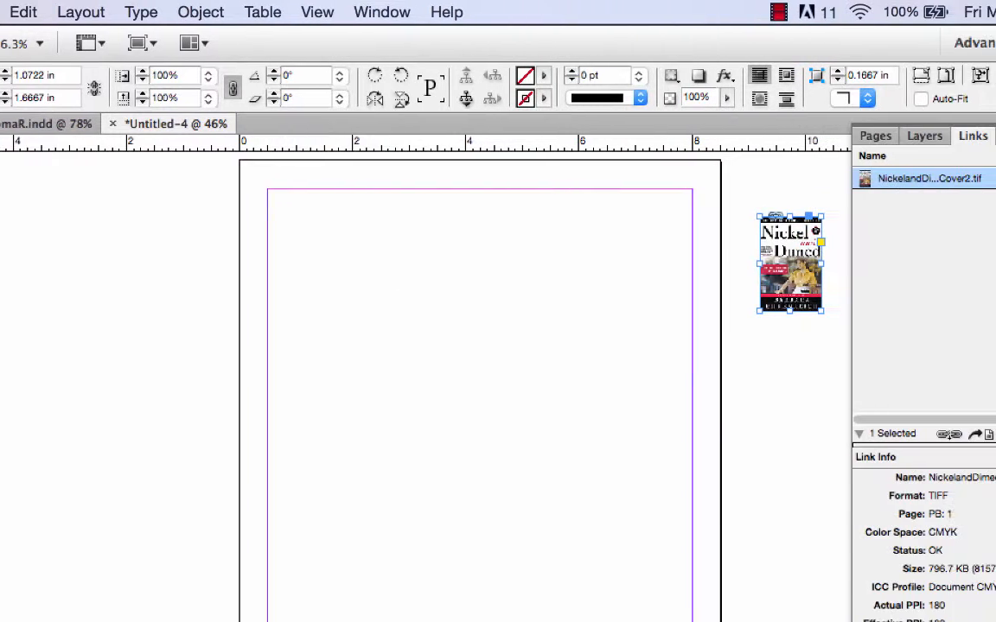
Step: Import BarbaraEhrenreich_pic2.tif from the pre-art folder, undo its replacement of the book cover, and place it on the pasteboard left of the page
click(0, 11)
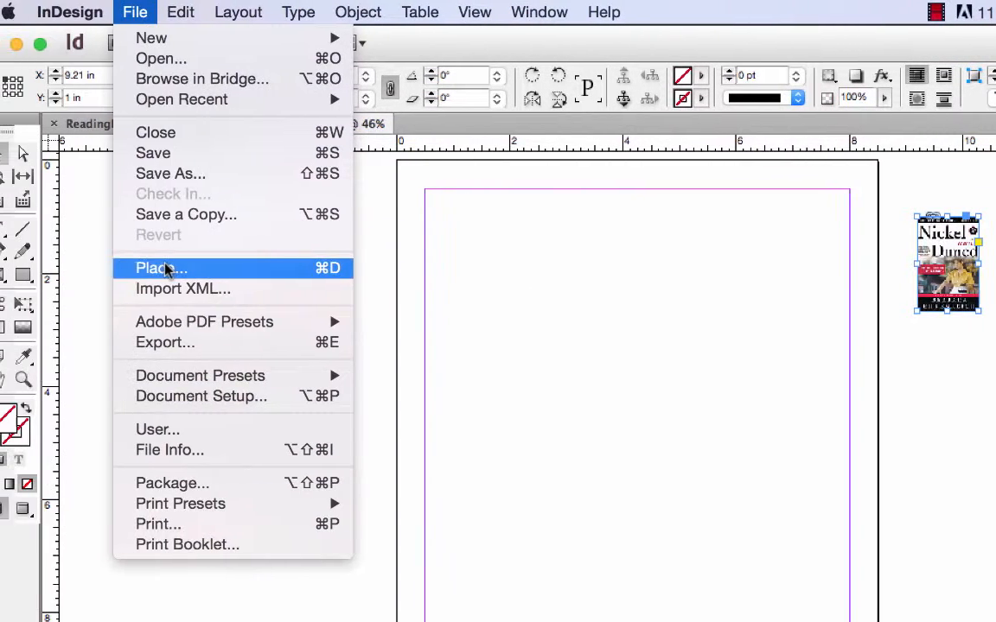
click(10, 269)
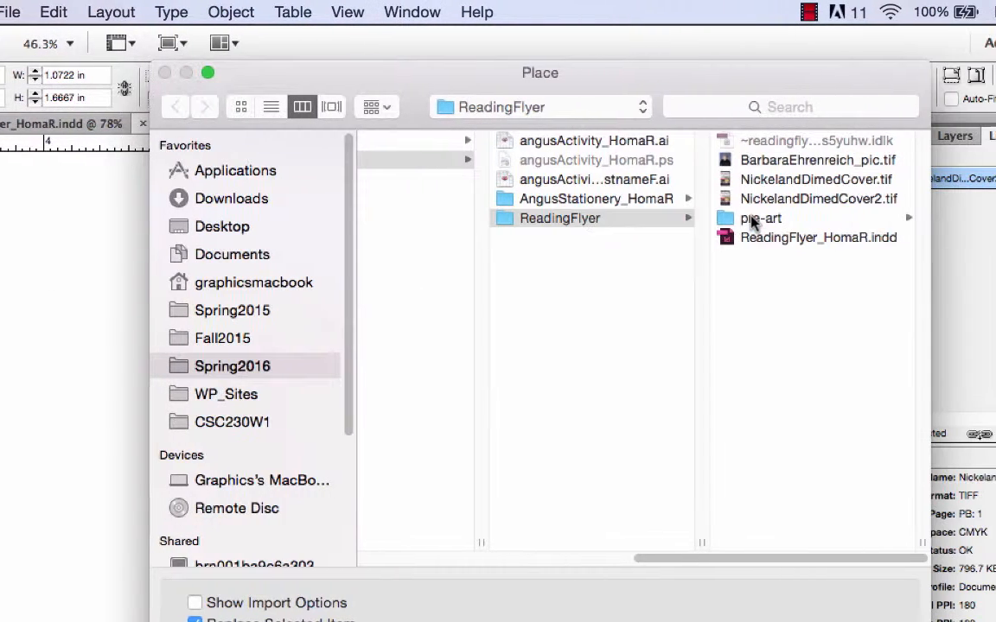
click(911, 218)
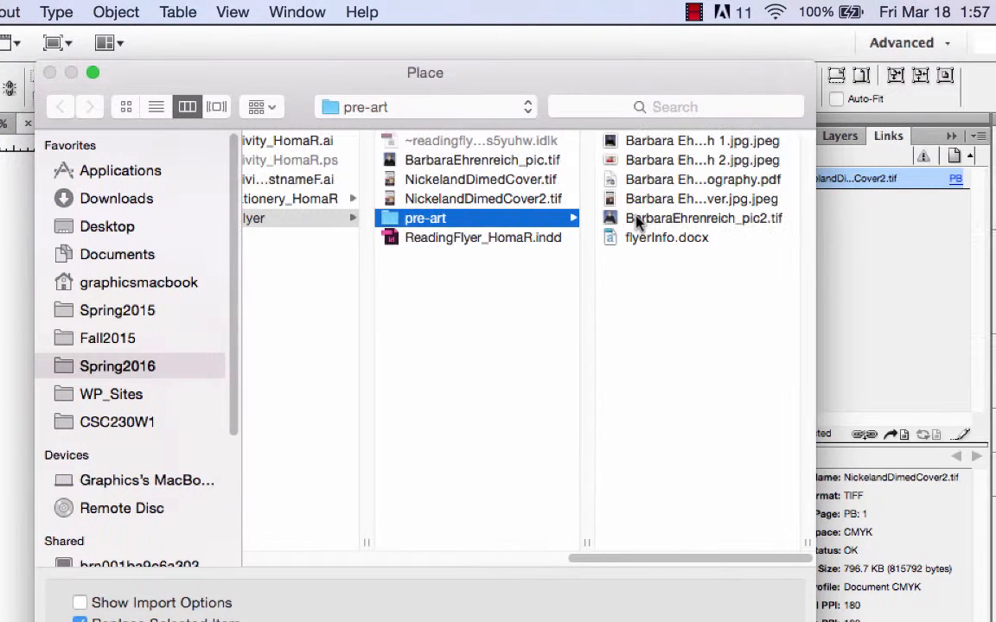
click(775, 220)
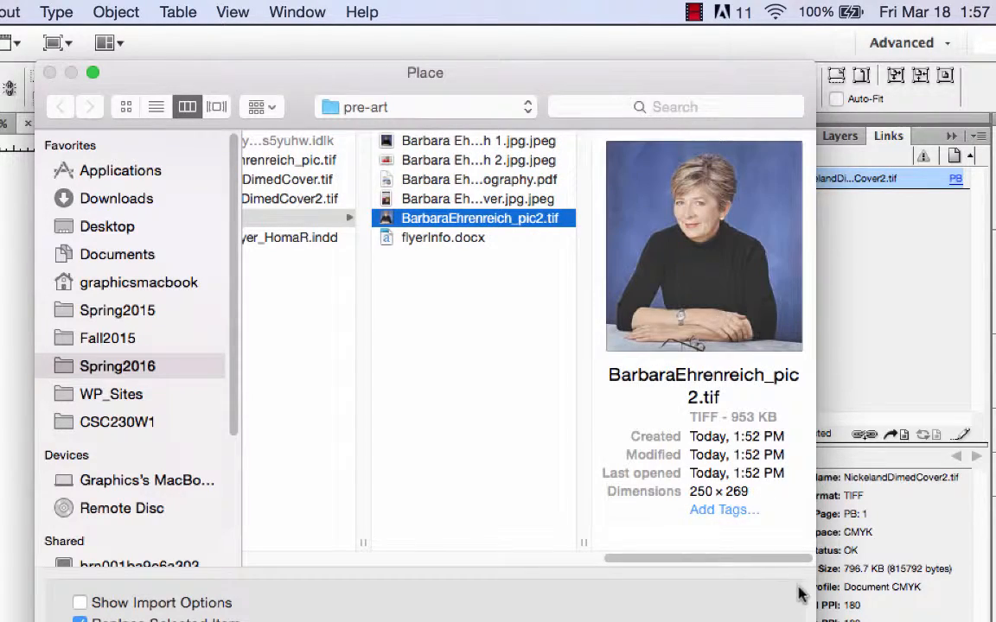
key(Return)
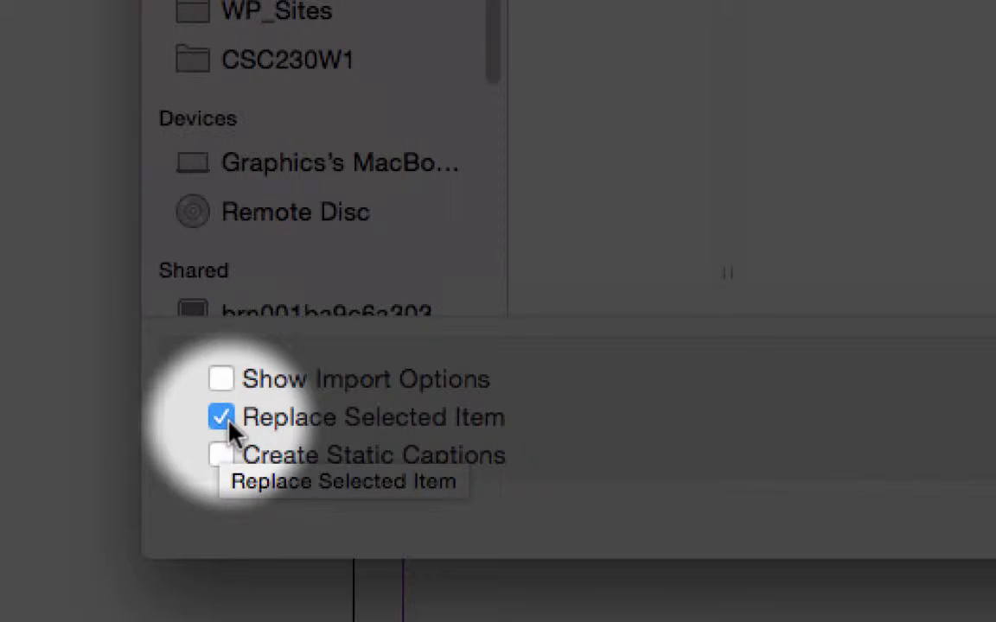
key(Return)
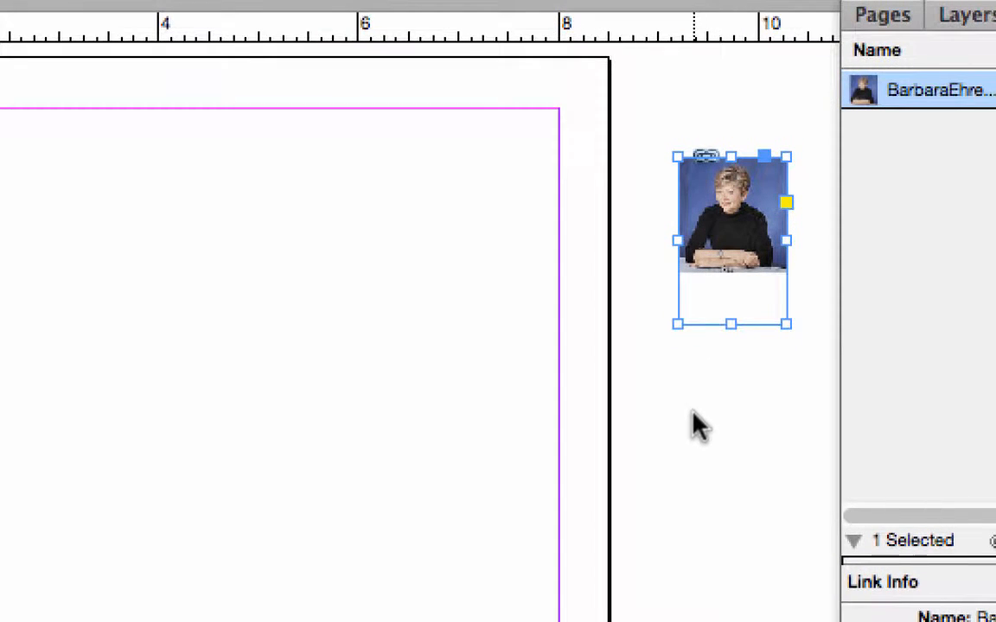
key(super+z)
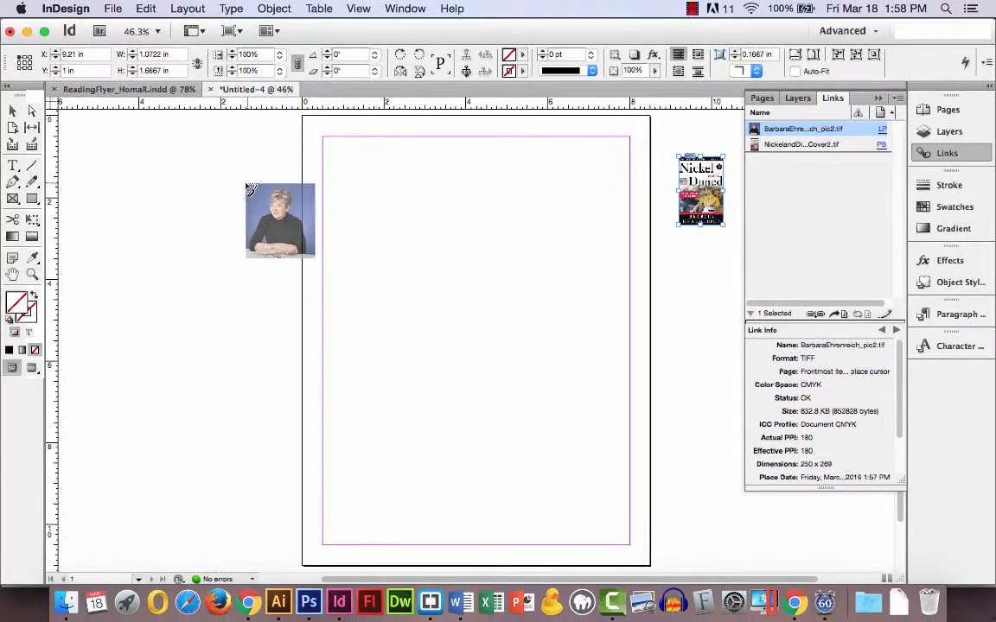
click(241, 183)
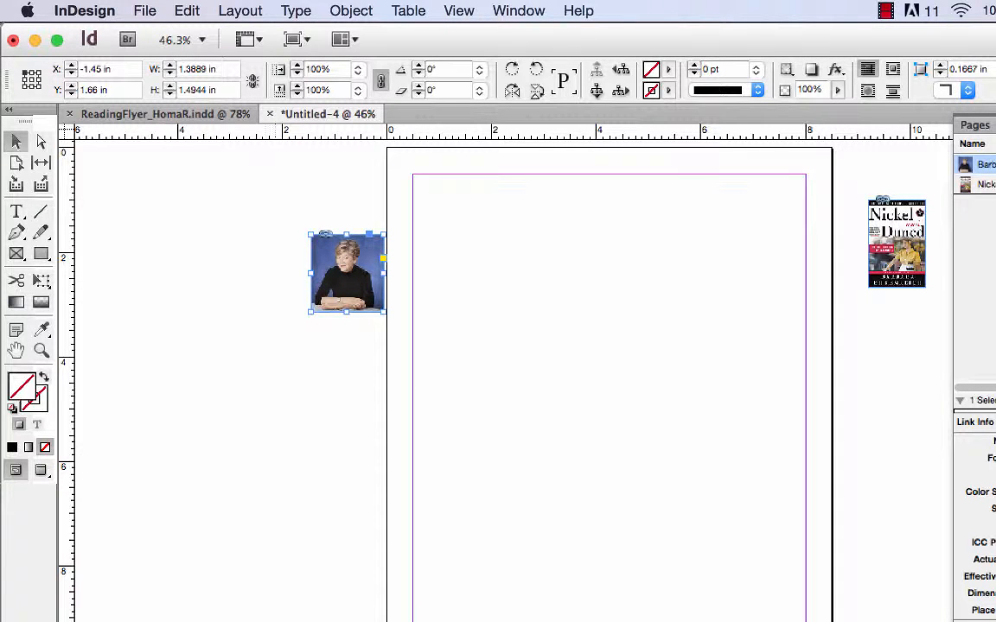
Step: Switch to the flyerInfo document in Word and copy the author biography paragraph under "The brief info"
key(super+Tab)
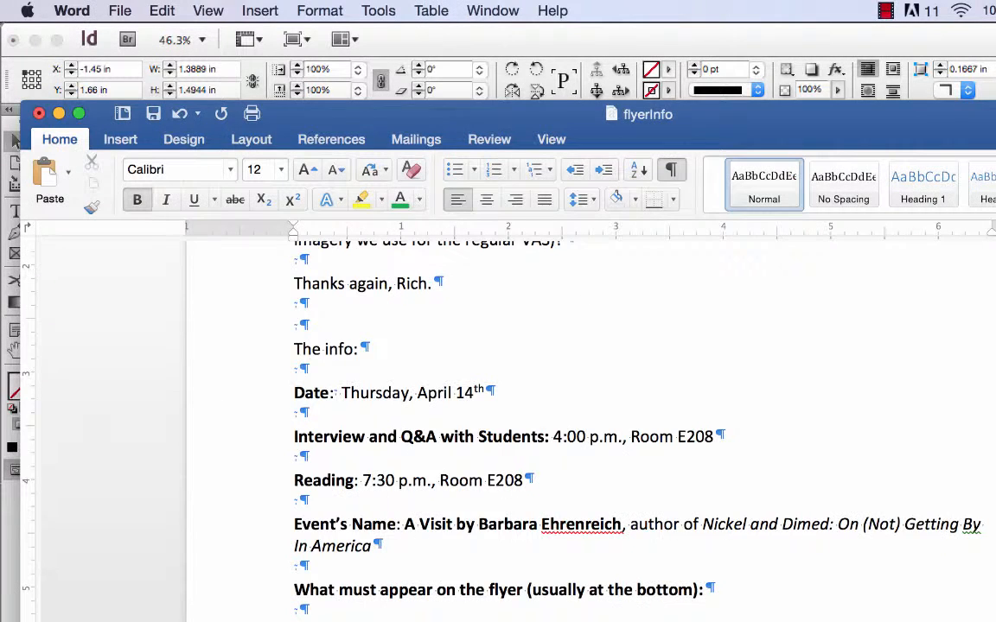
scroll(560, 448, down, 8)
scroll(560, 415, up, 10)
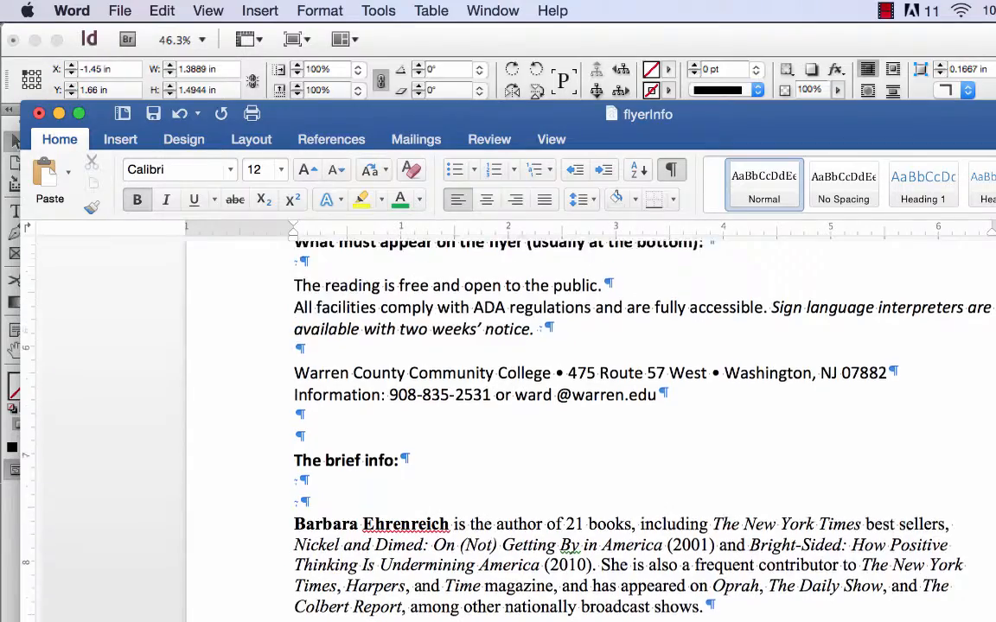
scroll(560, 415, down, 1)
scroll(589, 619, down, 10)
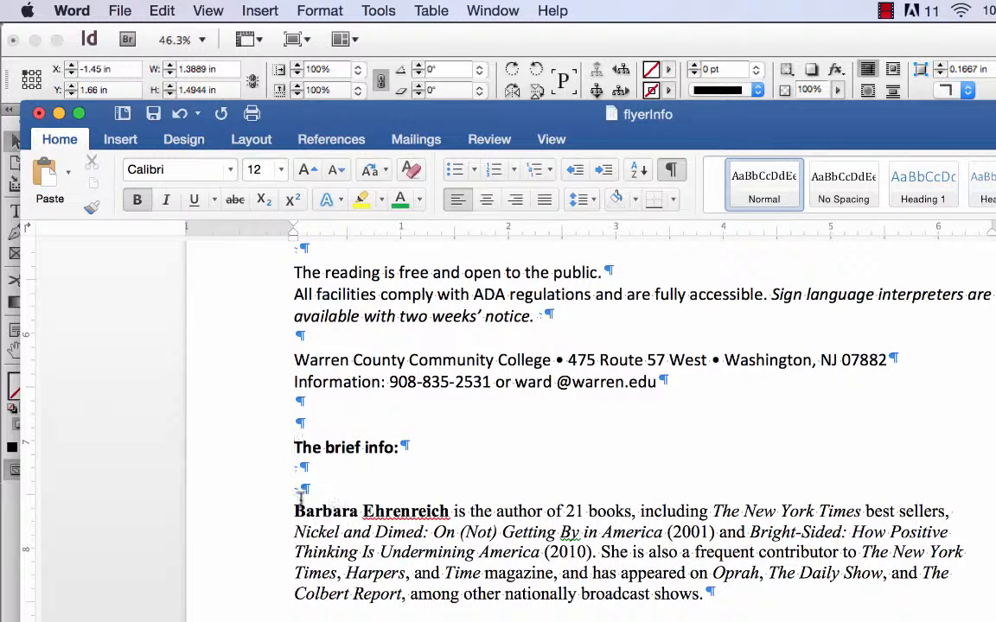
drag(295, 507, 716, 596)
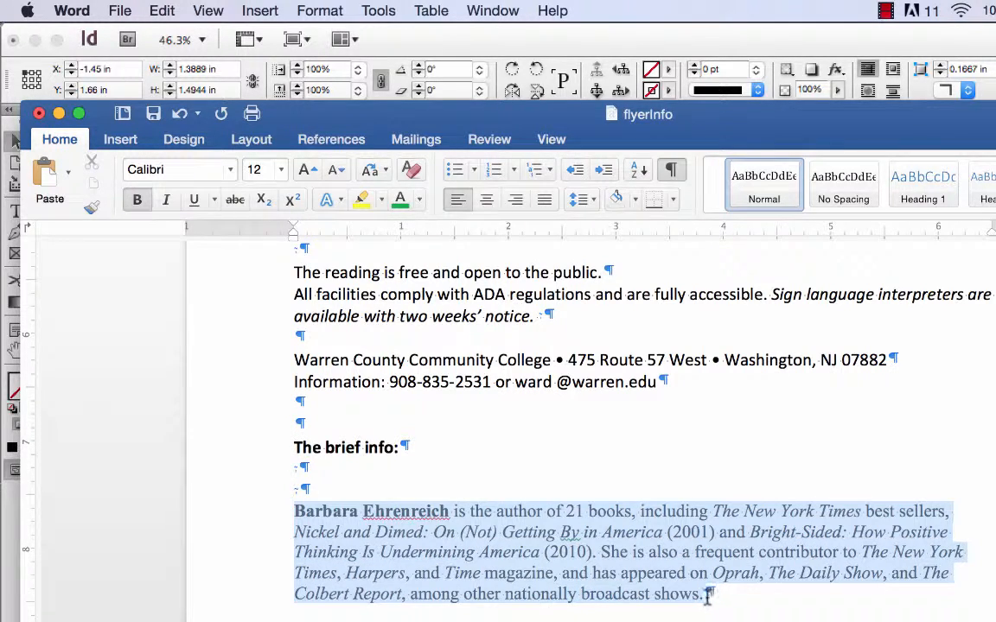
key(super+c)
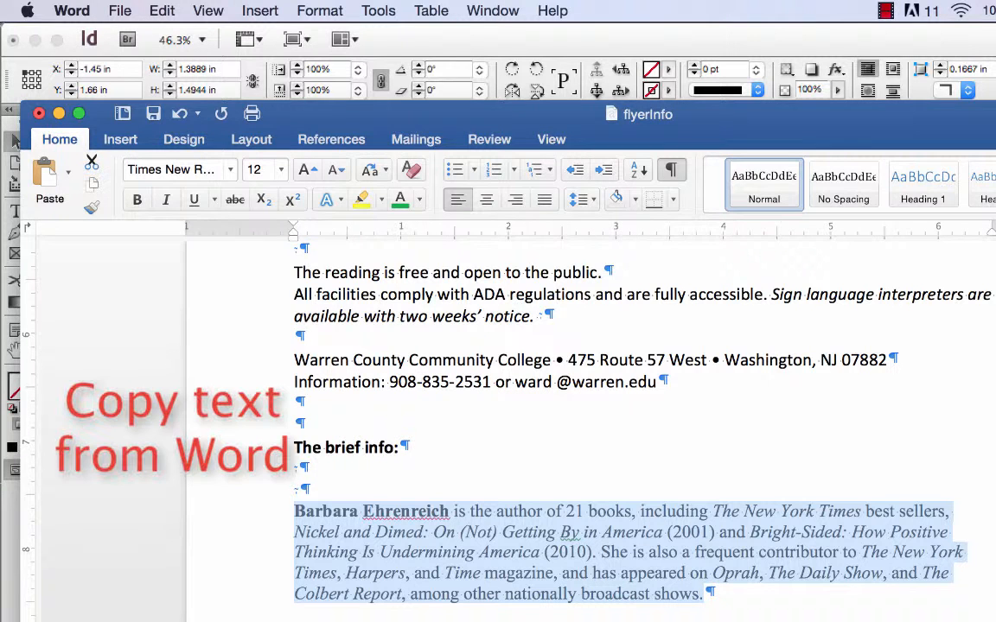
Step: Return to InDesign and paste the biography onto the page as its own text frame, with nothing selected
key(super+Tab)
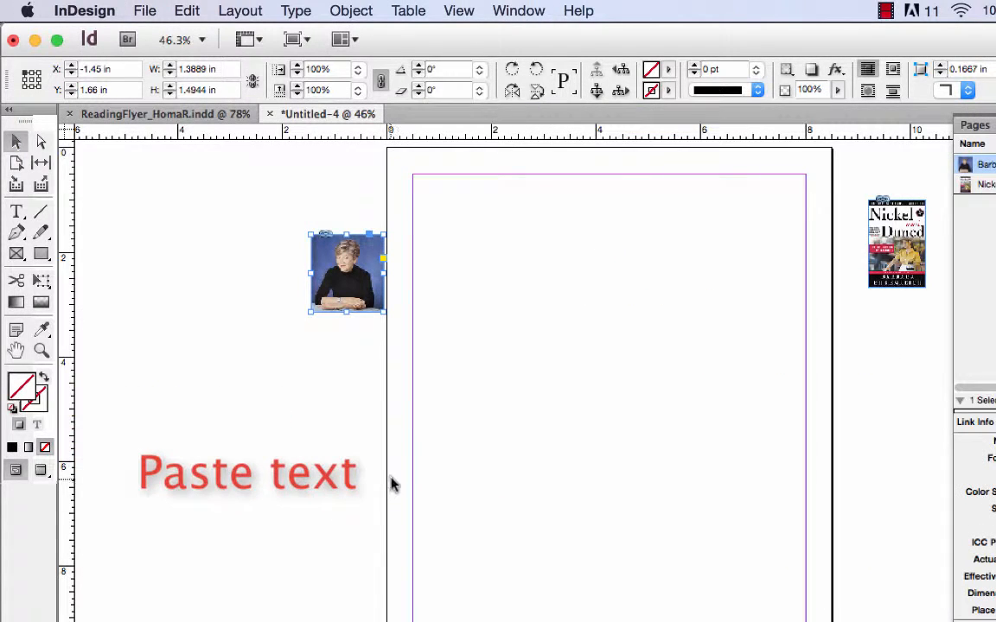
click(17, 214)
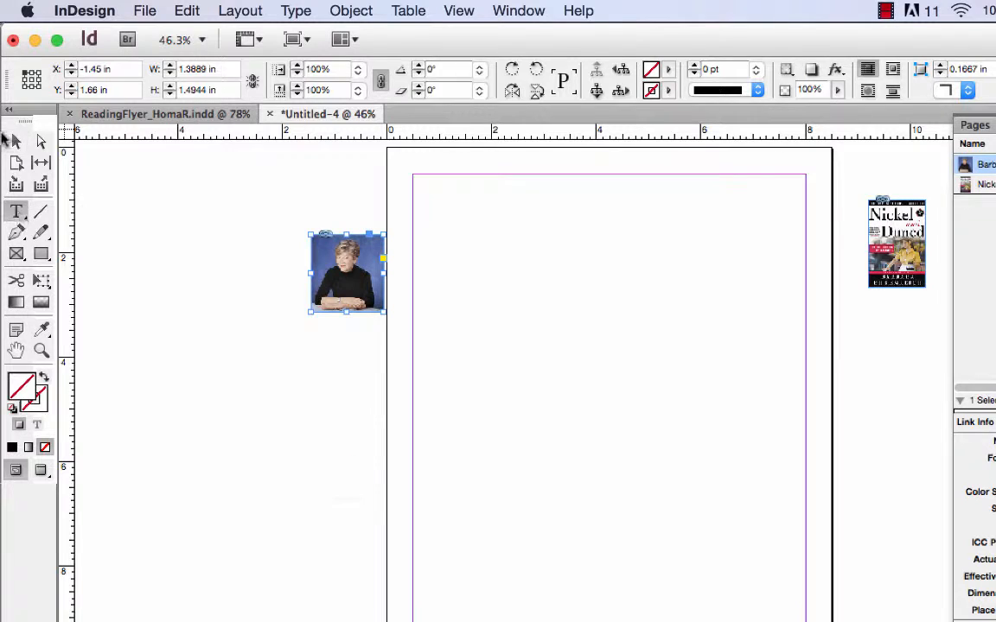
click(16, 141)
click(631, 449)
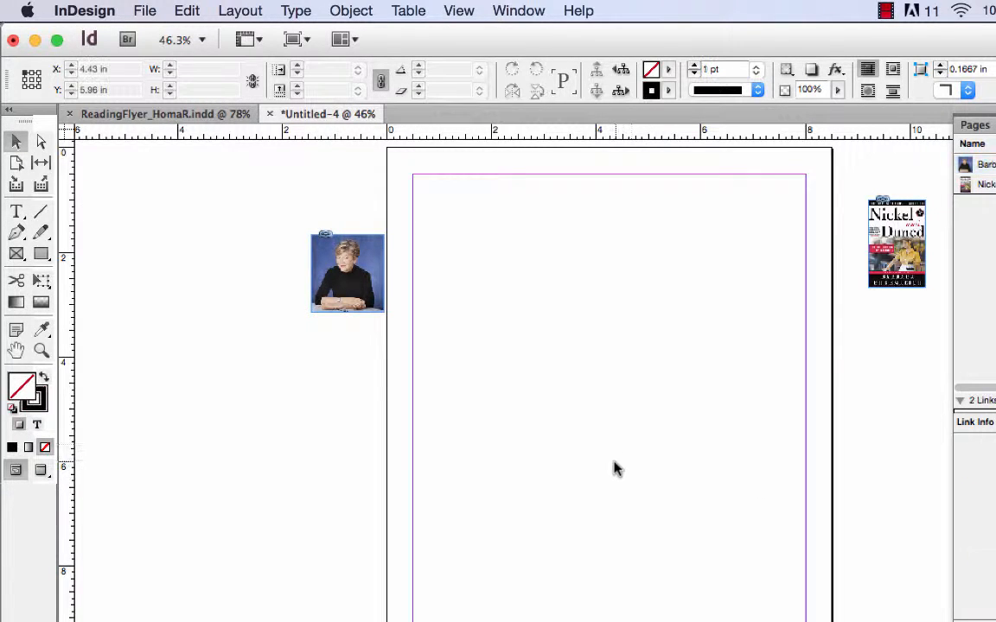
click(189, 10)
click(212, 121)
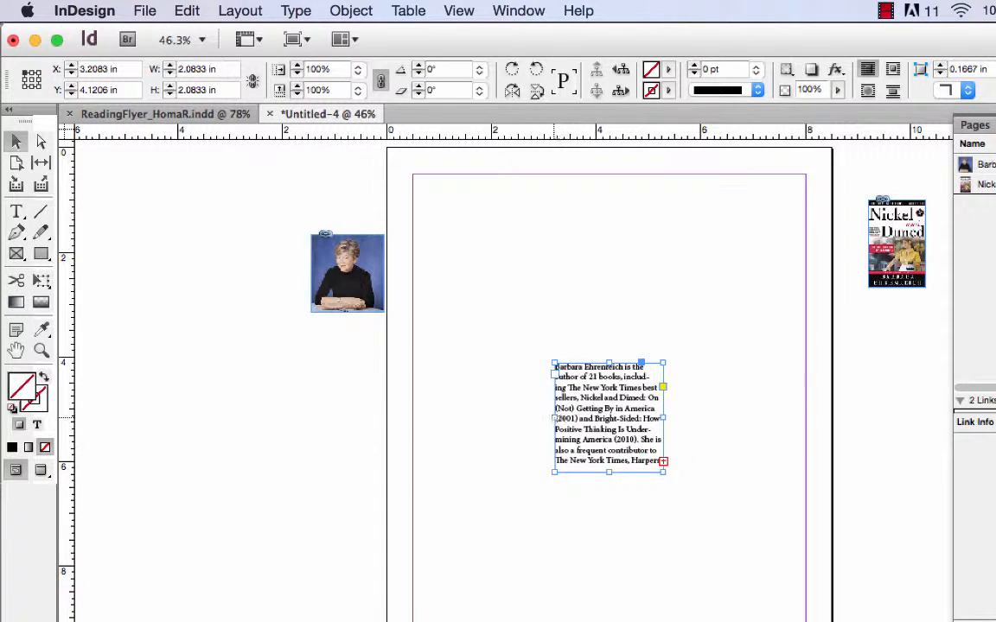
Step: Widen the biography frame to both margins (7.5 in), reduce its height to about 0.95 in, and move it to about Y 6.48 in
drag(555, 418, 413, 402)
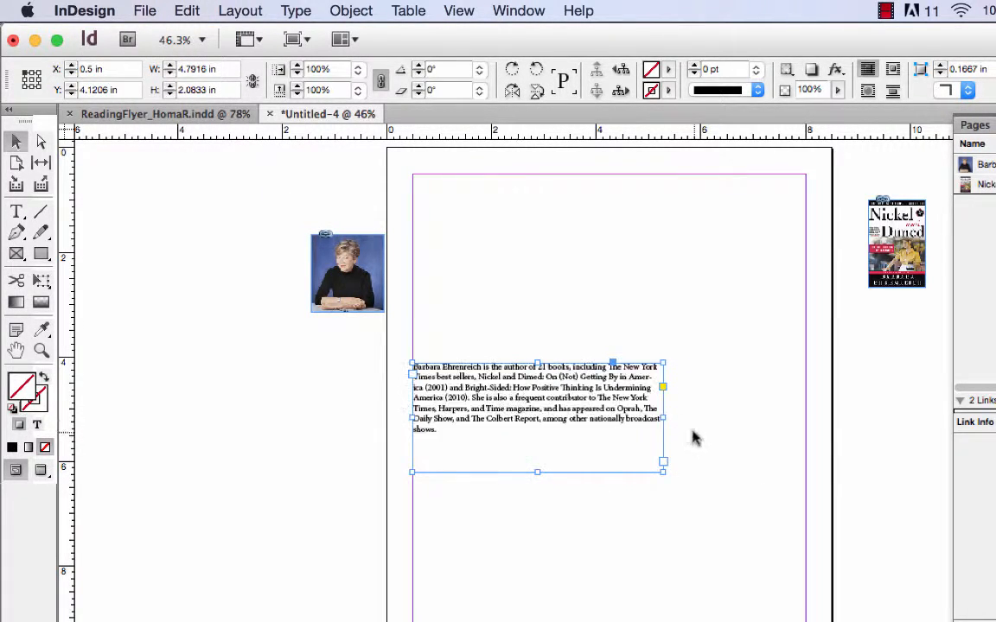
drag(662, 418, 805, 417)
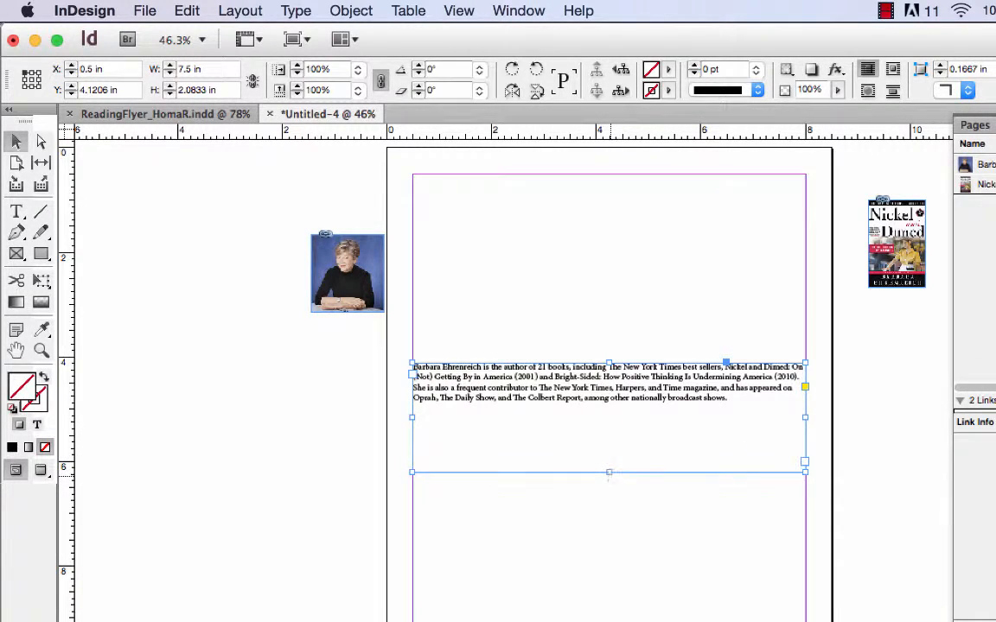
drag(609, 473, 585, 514)
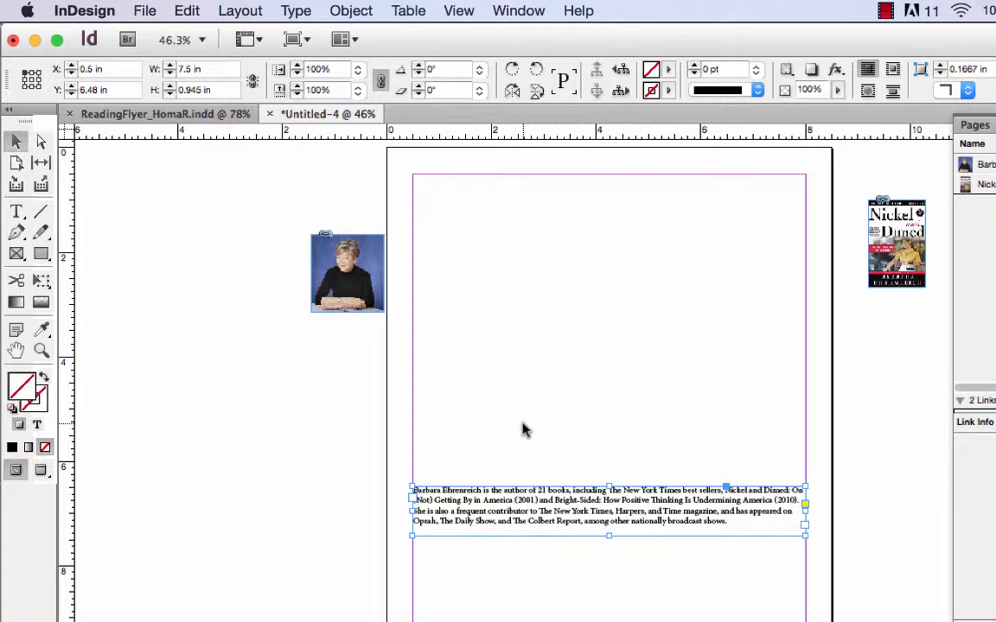
Step: Copy the required flyer text in Word, from "The reading is free" through the college contact lines, and return to InDesign
key(super+Tab)
scroll(537, 556, up, 3)
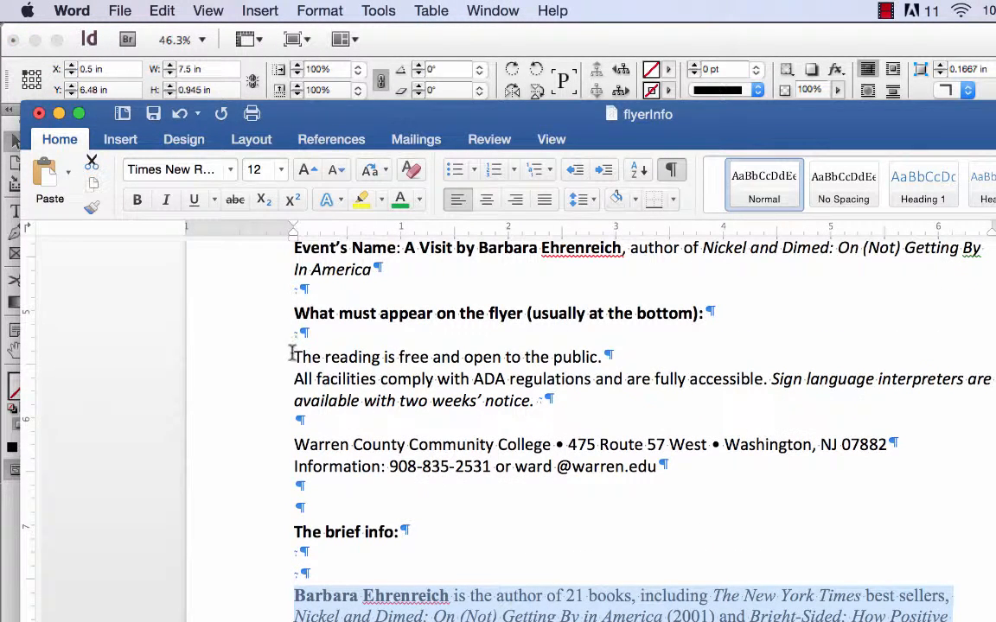
drag(292, 355, 697, 478)
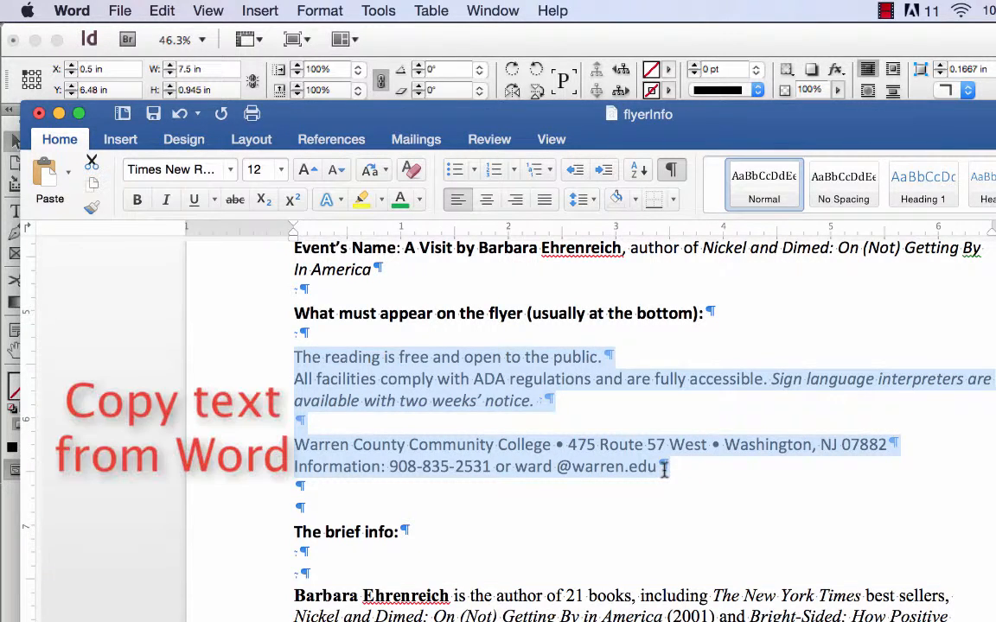
key(super+Tab)
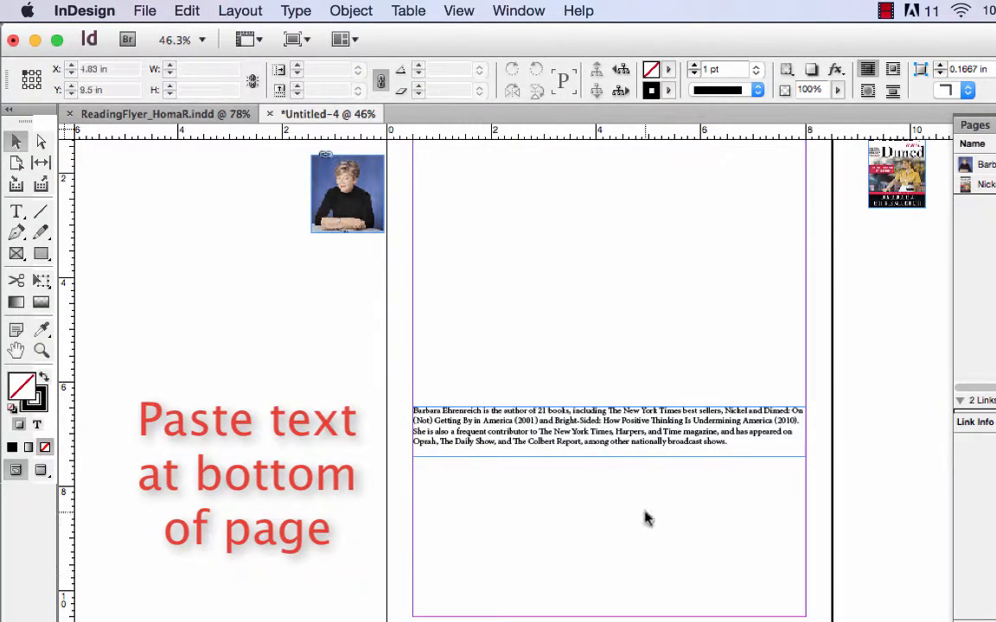
Step: Paste the required text as a margin-to-margin frame at the bottom of the page, about 7.5 in wide, 1.34 in high, at about Y 9.16 in
click(186, 11)
click(202, 122)
drag(636, 396, 808, 587)
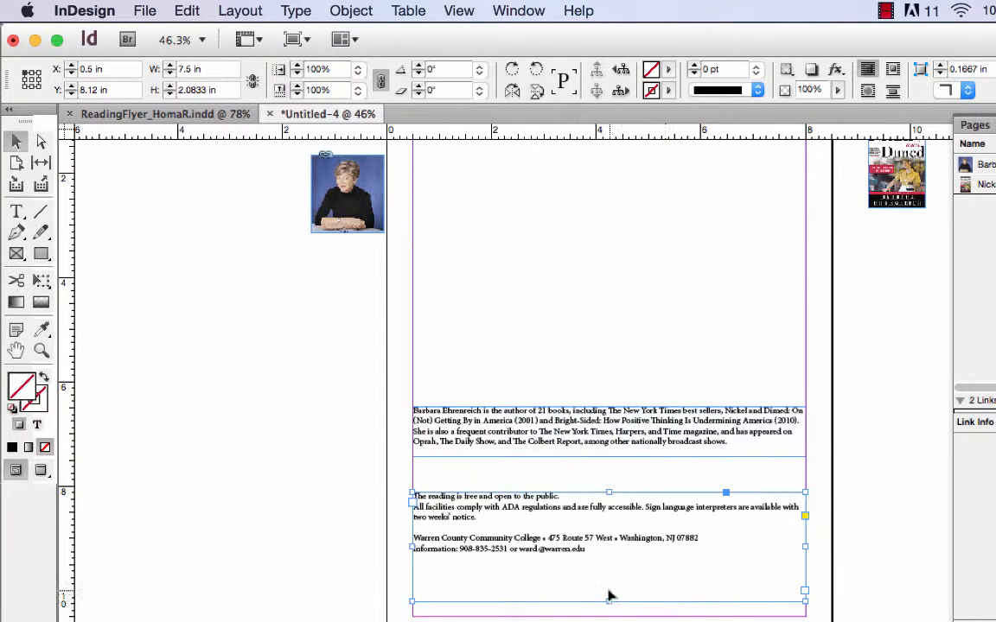
drag(611, 606, 606, 563)
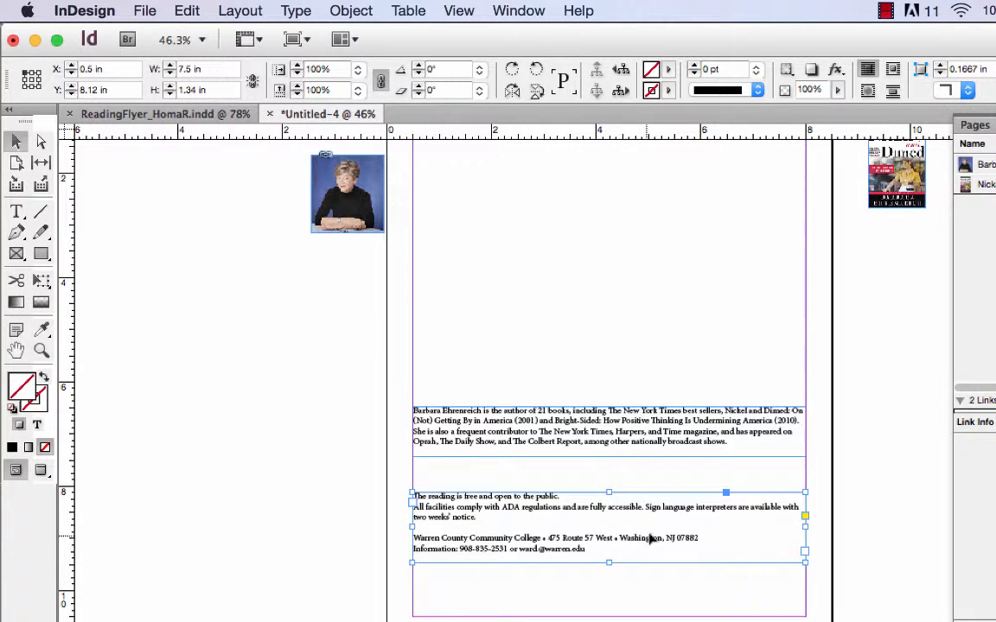
drag(651, 533, 666, 579)
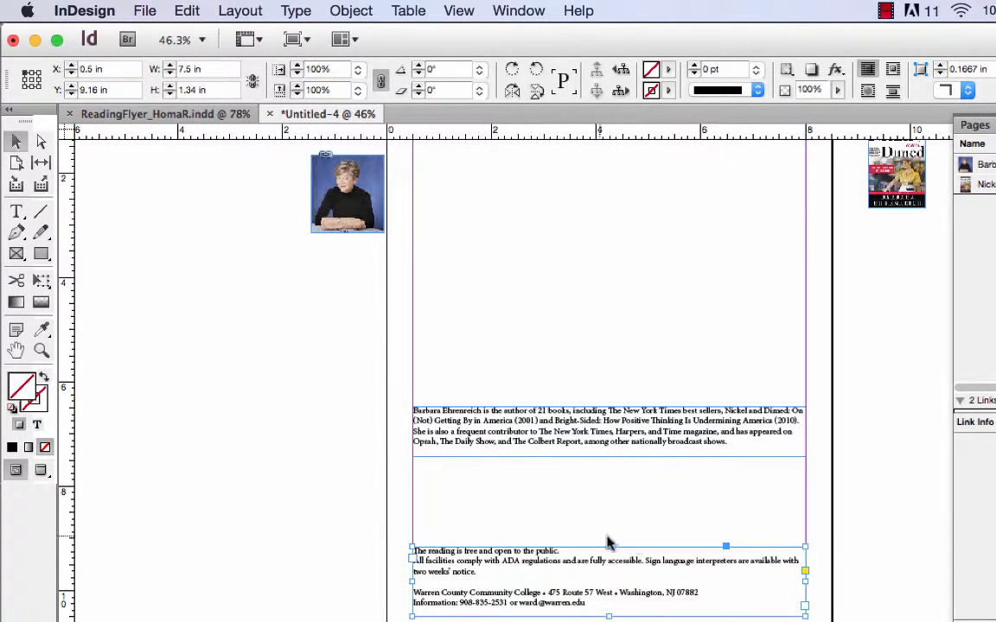
Step: Switch to the flyerInfo document in Word and copy the text from "WCCC's Common Experience" through the end of the Event's Name entry
key(super+Tab)
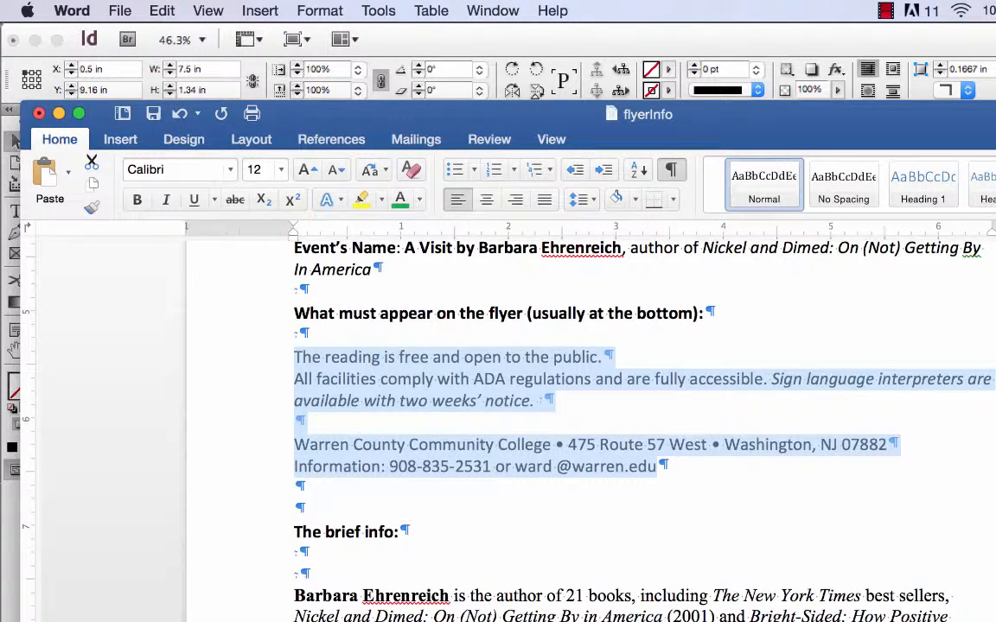
scroll(553, 389, up, 5)
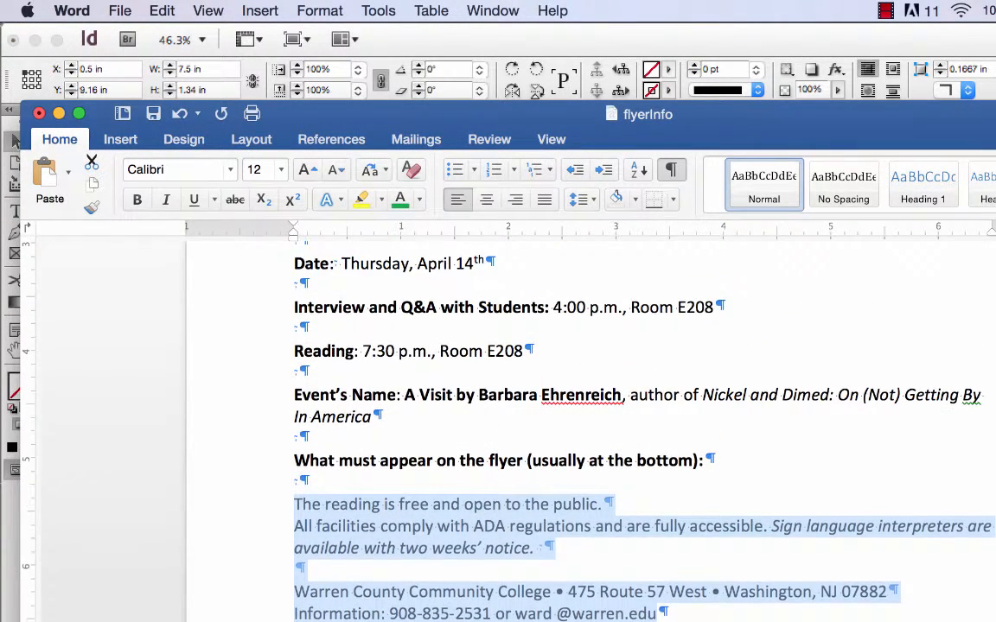
scroll(553, 389, up, 4)
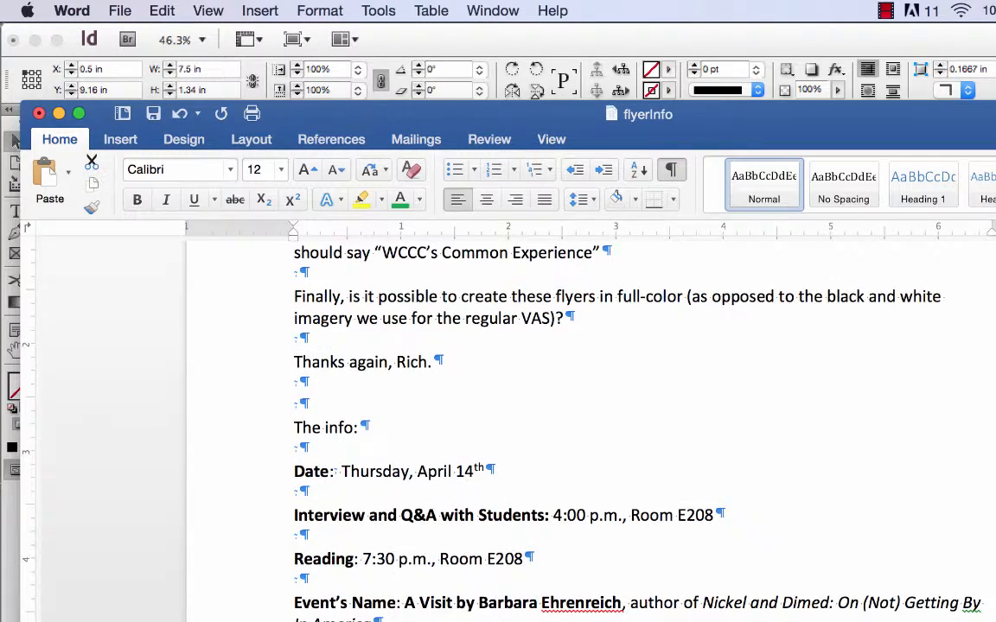
scroll(554, 389, down, 3)
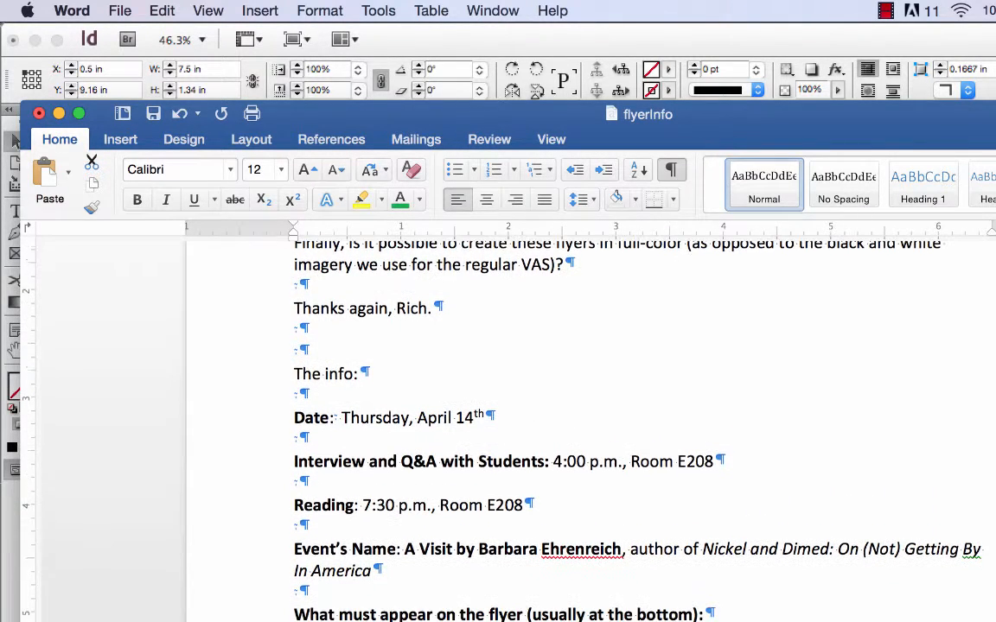
scroll(553, 389, down, 1)
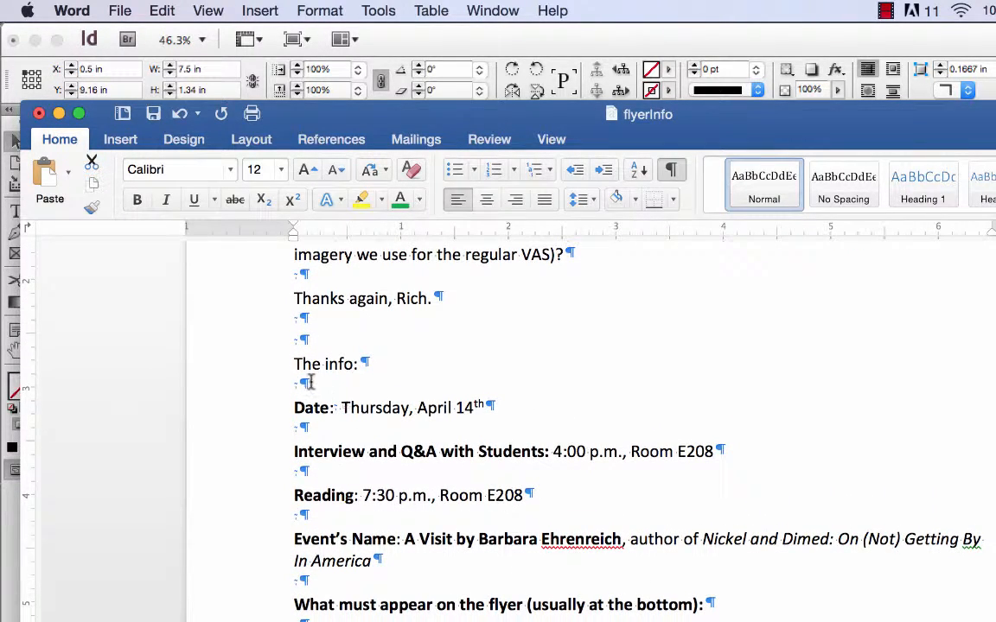
scroll(313, 397, up, 1)
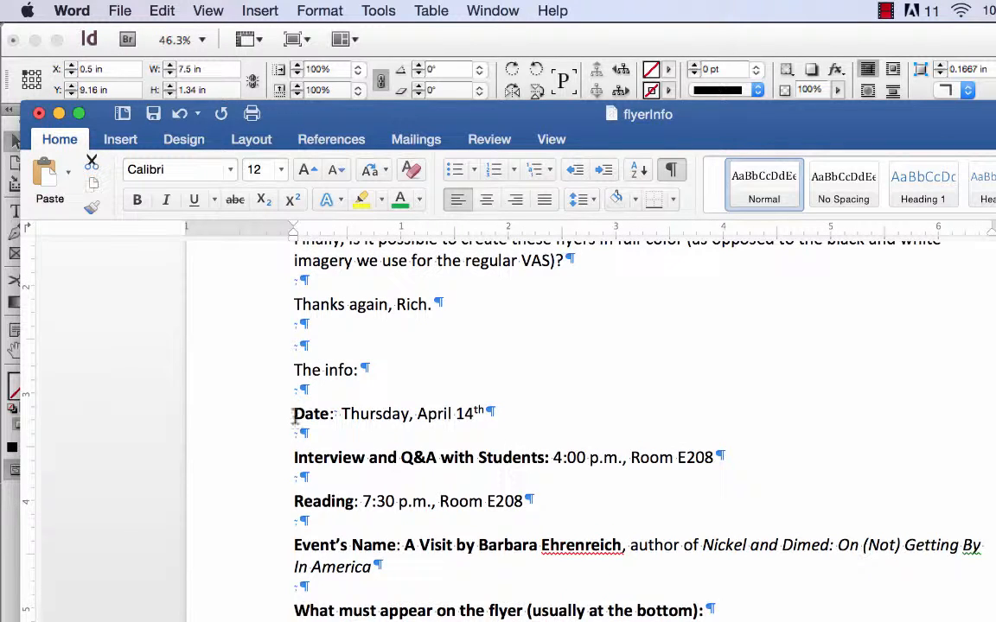
scroll(295, 408, up, 3)
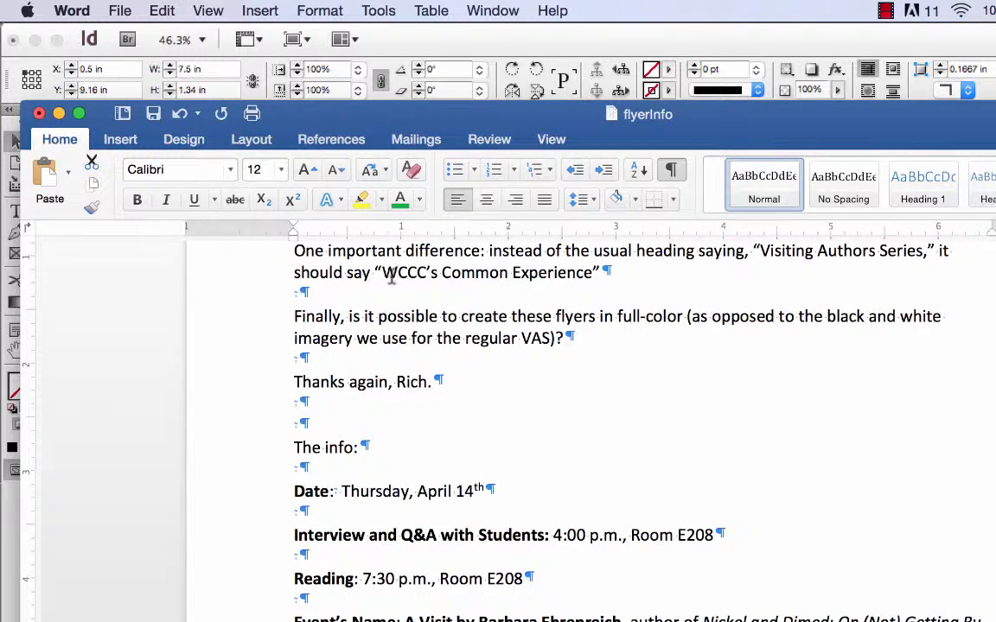
drag(385, 275, 695, 565)
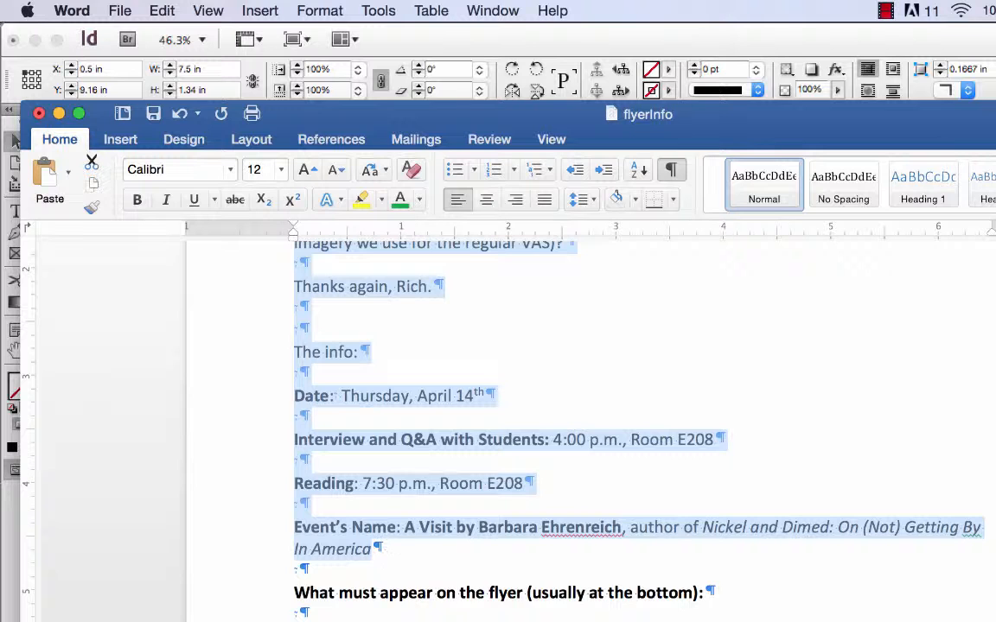
Step: Return to InDesign and, with nothing selected, paste the event details as a text frame about 3.7 x 4.7 in on the pasteboard beside the page
key(super+Tab)
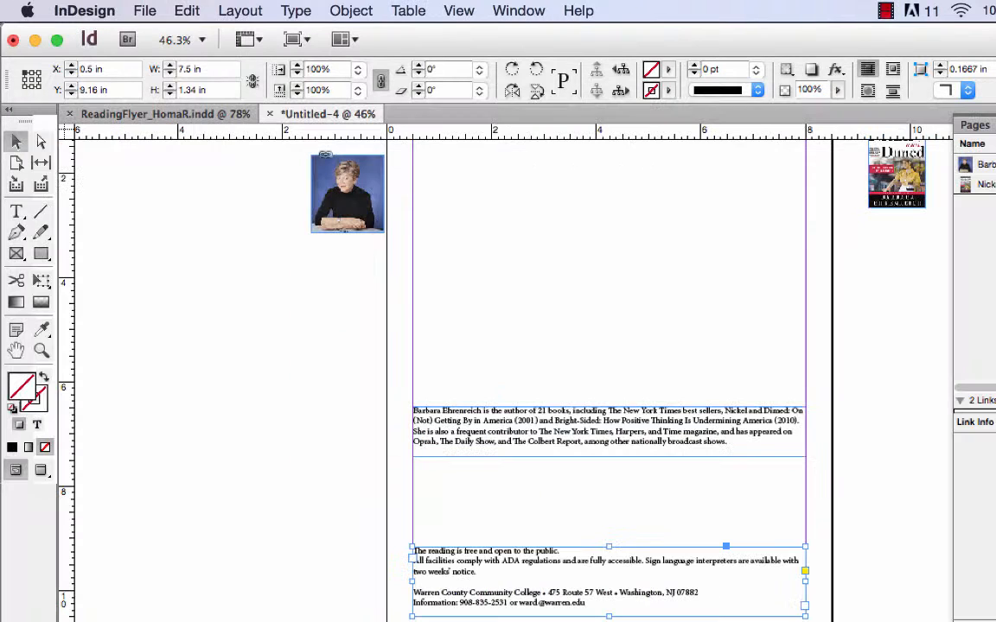
click(104, 318)
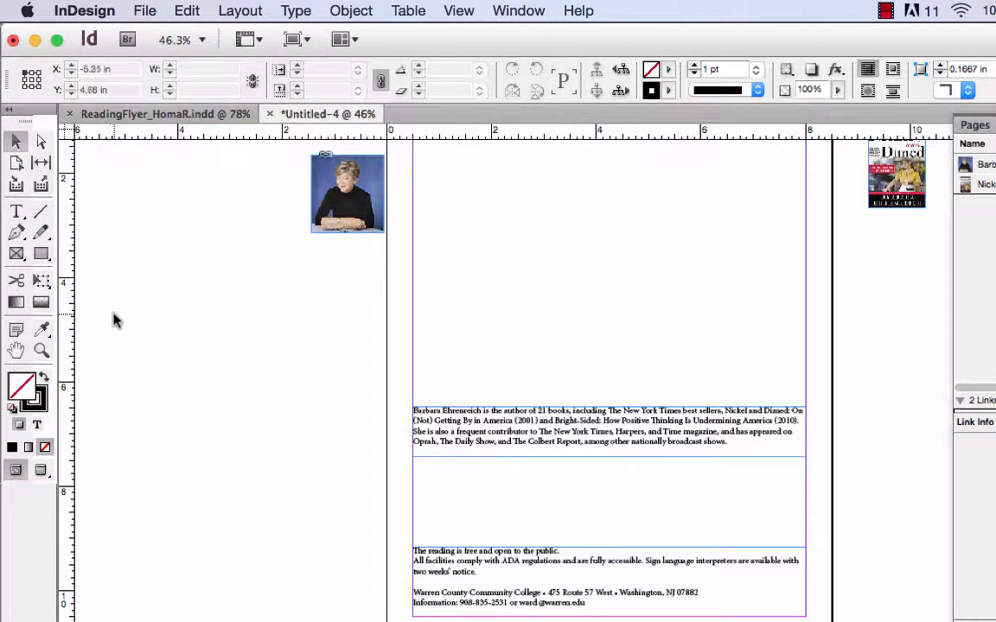
key(super+v)
drag(269, 393, 353, 521)
Step: Delete the text from the "Finally, is it possible" paragraph through the "Date:" label, and remove the closing quotation mark after "Experience"
click(40, 329)
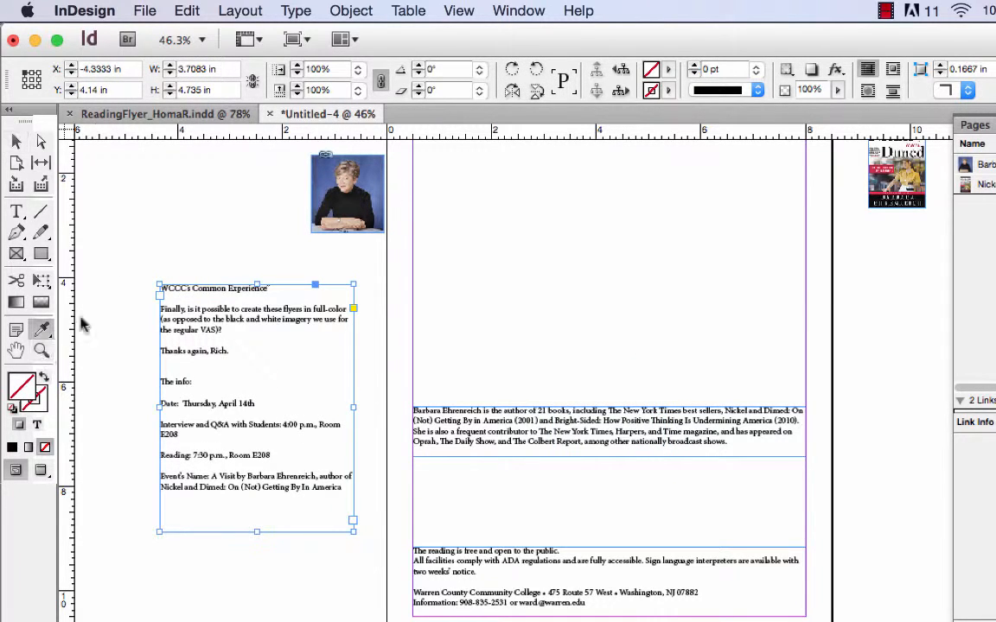
click(41, 350)
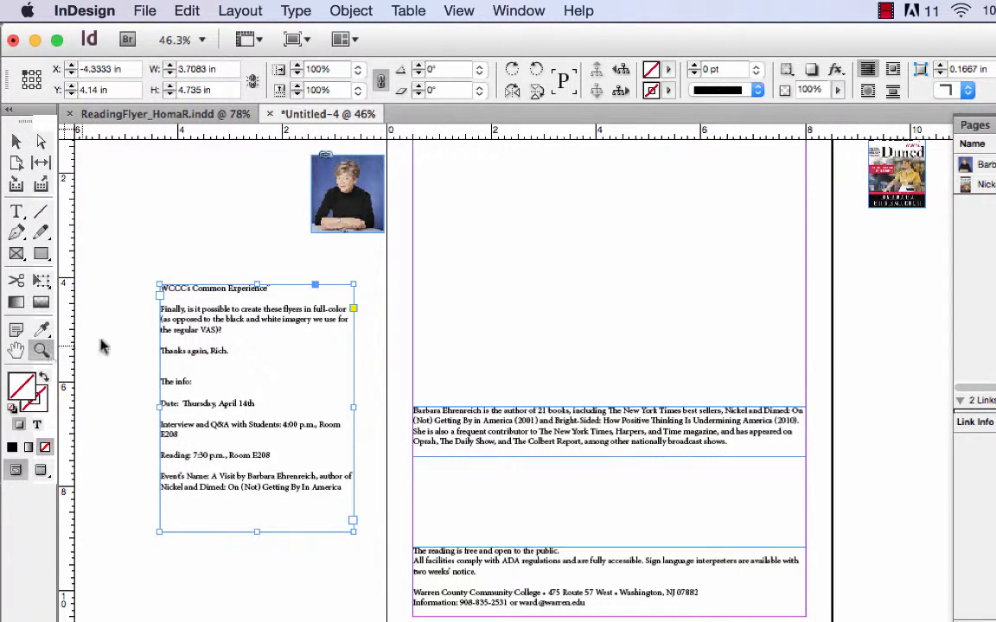
drag(149, 237, 369, 394)
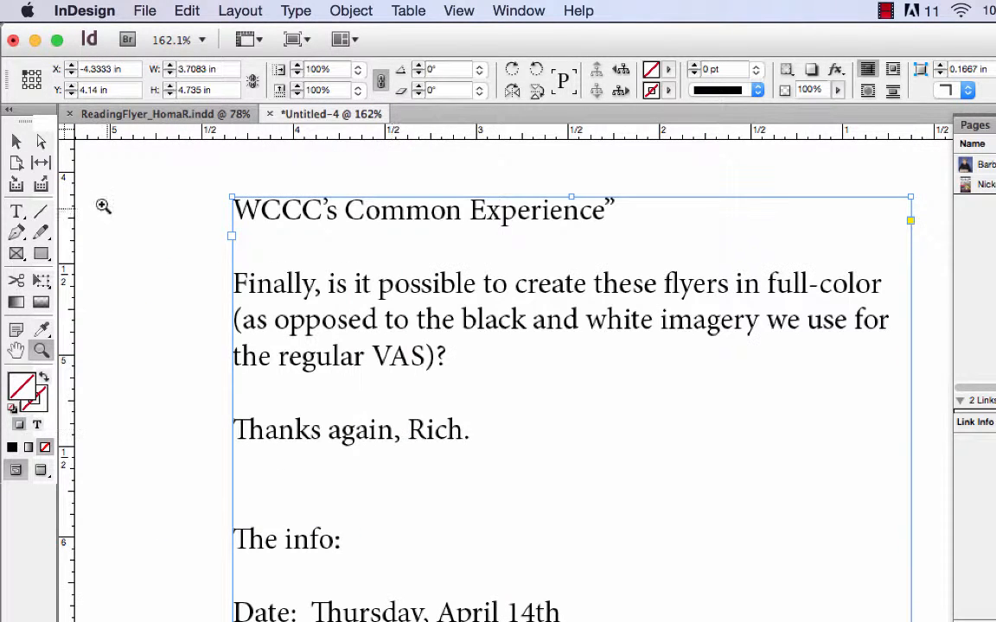
click(19, 212)
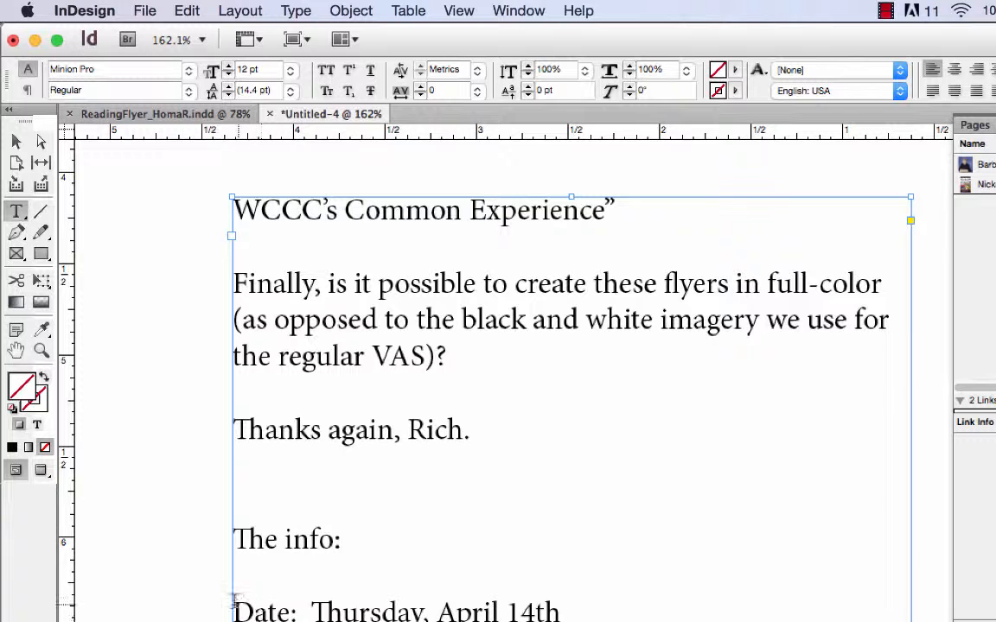
mouse_move(309, 611)
mouse_down()
mouse_move(222, 529)
mouse_move(202, 416)
mouse_move(226, 250)
mouse_up()
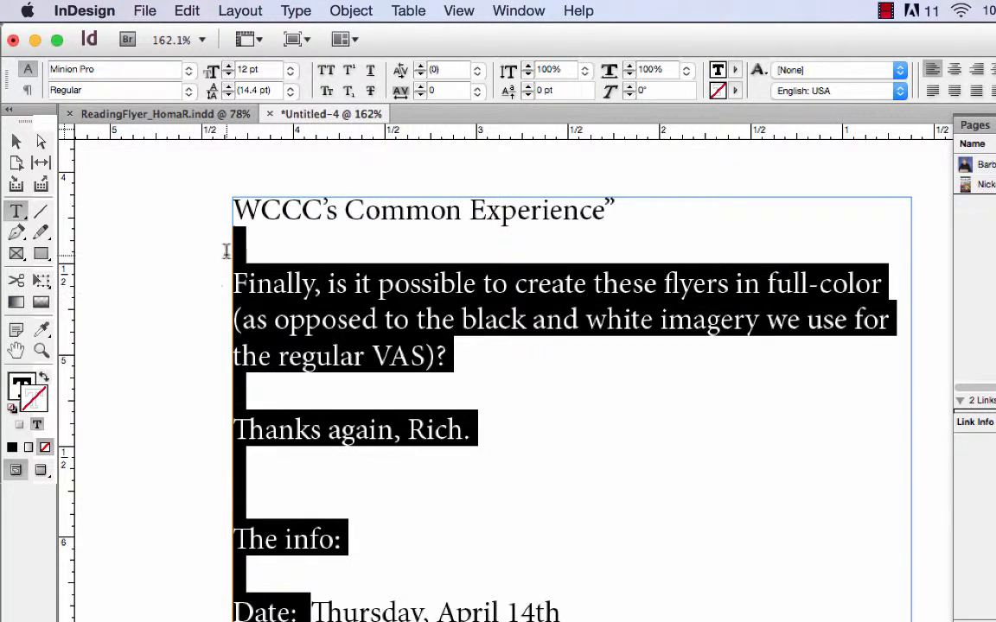
key(BackSpace)
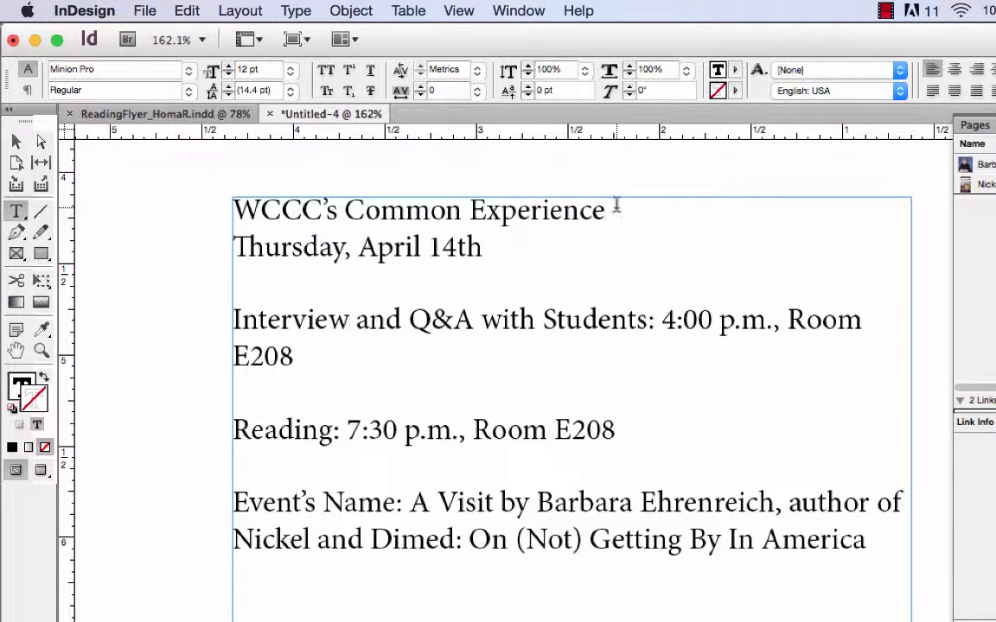
click(616, 206)
Step: Cut the "Reading: 7:30 p.m., Room E208" line and paste it on its own line directly below "Thursday, April 14th"
drag(236, 431, 450, 458)
drag(507, 448, 617, 430)
key(cmd+c)
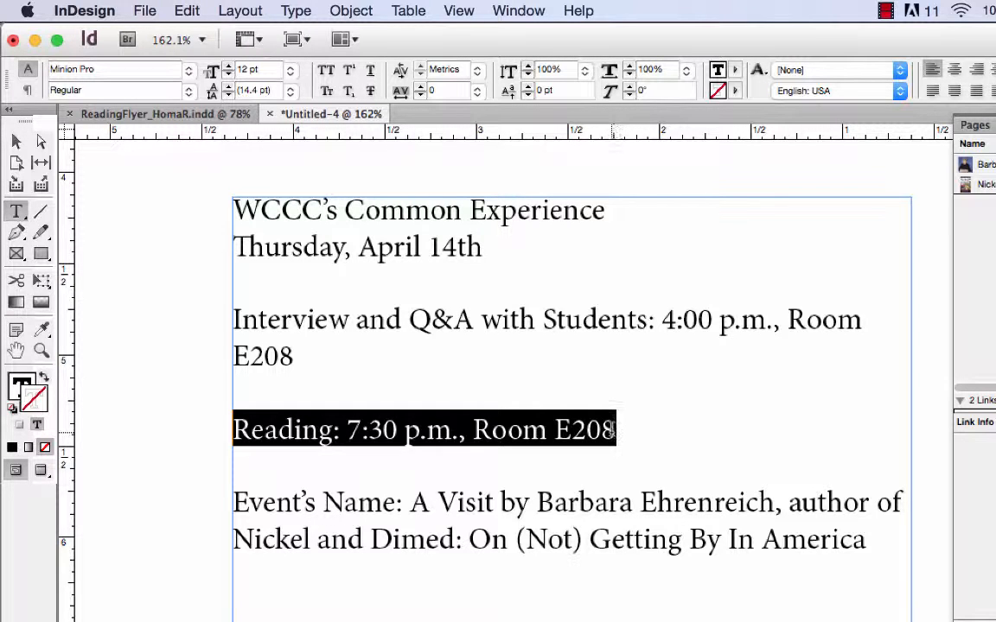
key(BackSpace)
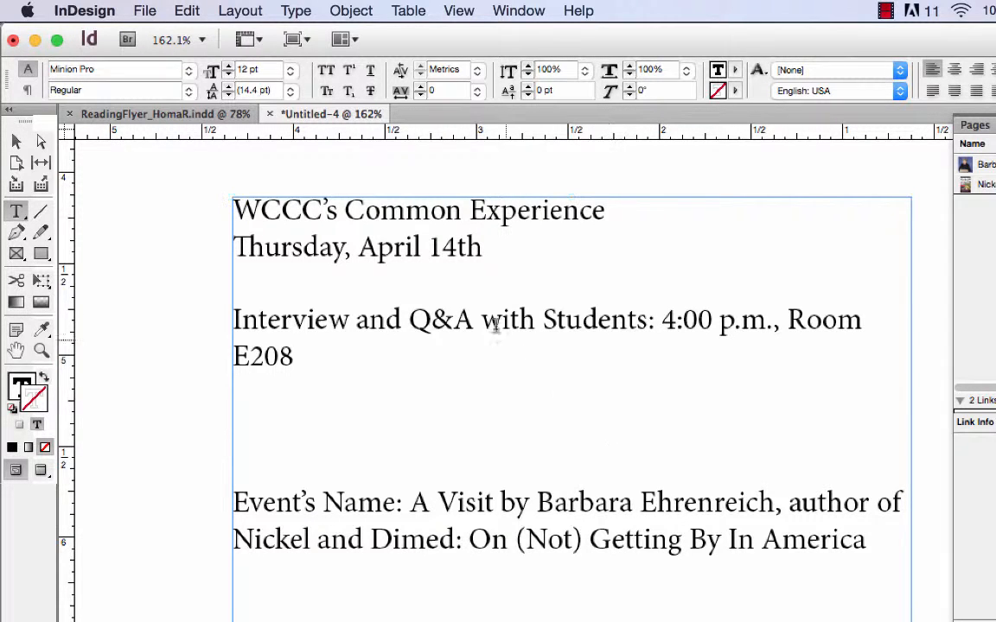
click(482, 247)
key(Return)
key(cmd+v)
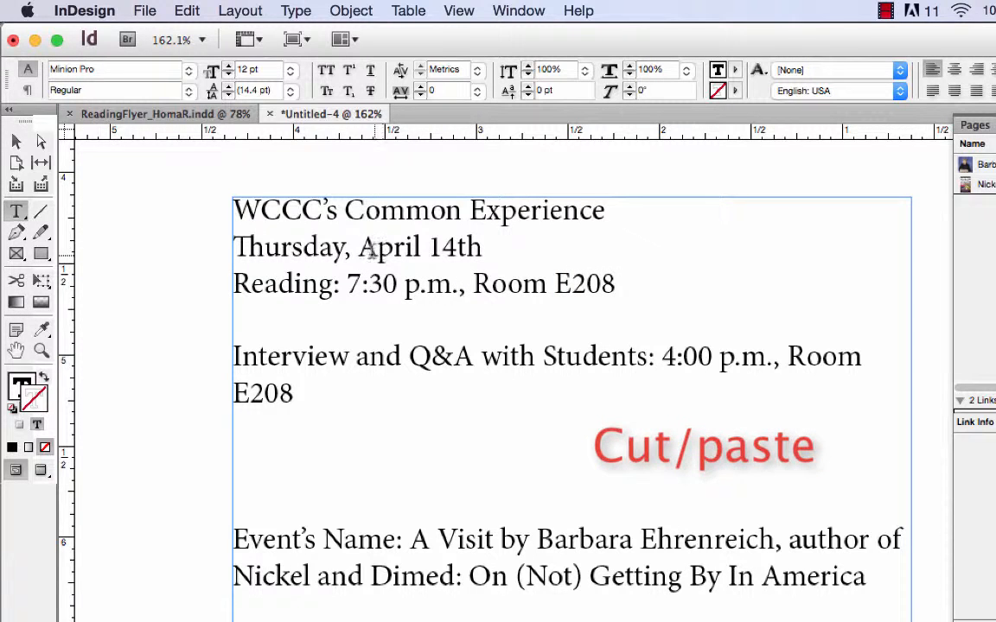
Step: Insert a blank line above "Thursday, April 14th" and delete the "Event's Name:" label before "A Visit by"
click(232, 246)
key(Return)
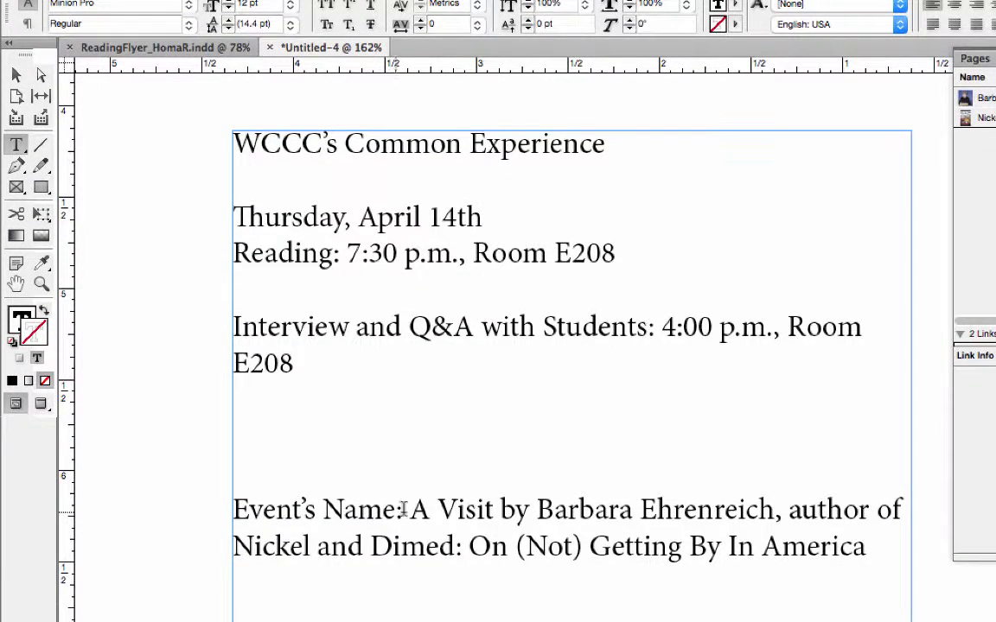
drag(406, 510, 222, 491)
key(BackSpace)
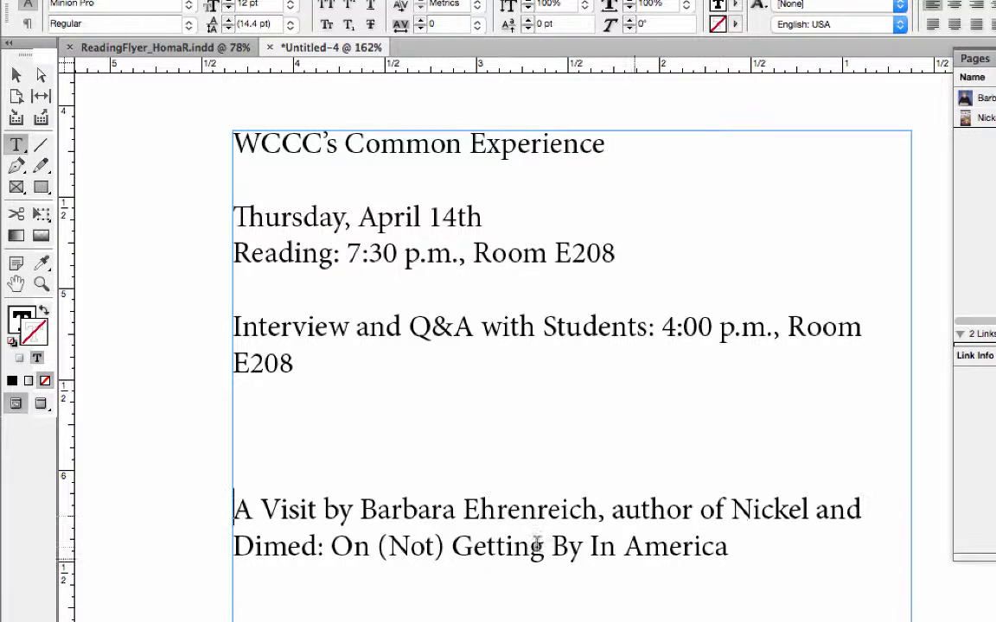
Step: Copy the heading "WCCC's Common Experience" and draw an empty text frame across both margins along the page's top margin
scroll(372, 566, down, 2)
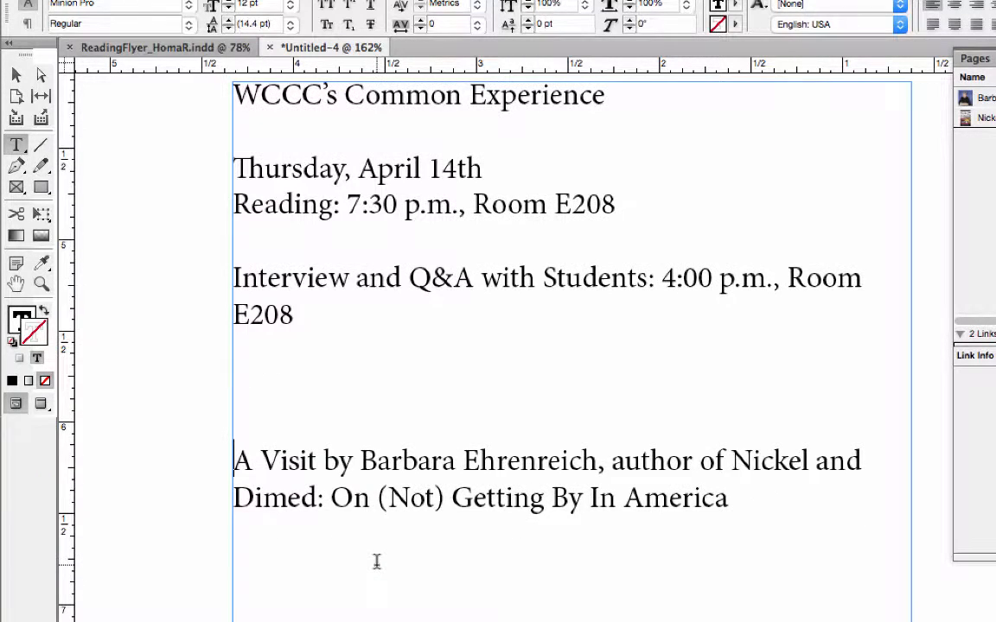
scroll(377, 562, up, 4)
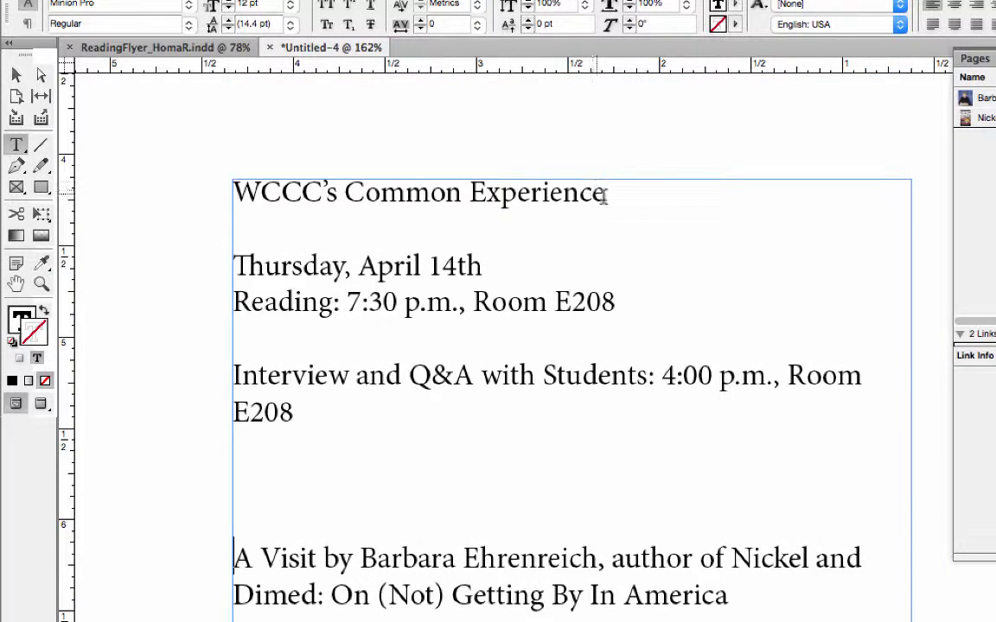
drag(603, 192, 202, 192)
key(super+c)
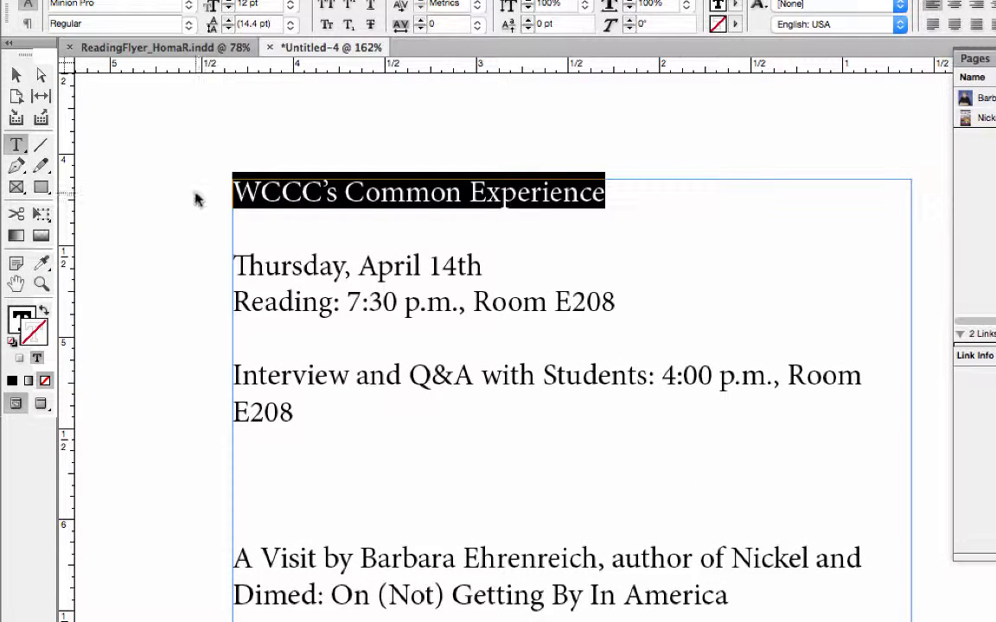
key(super+0)
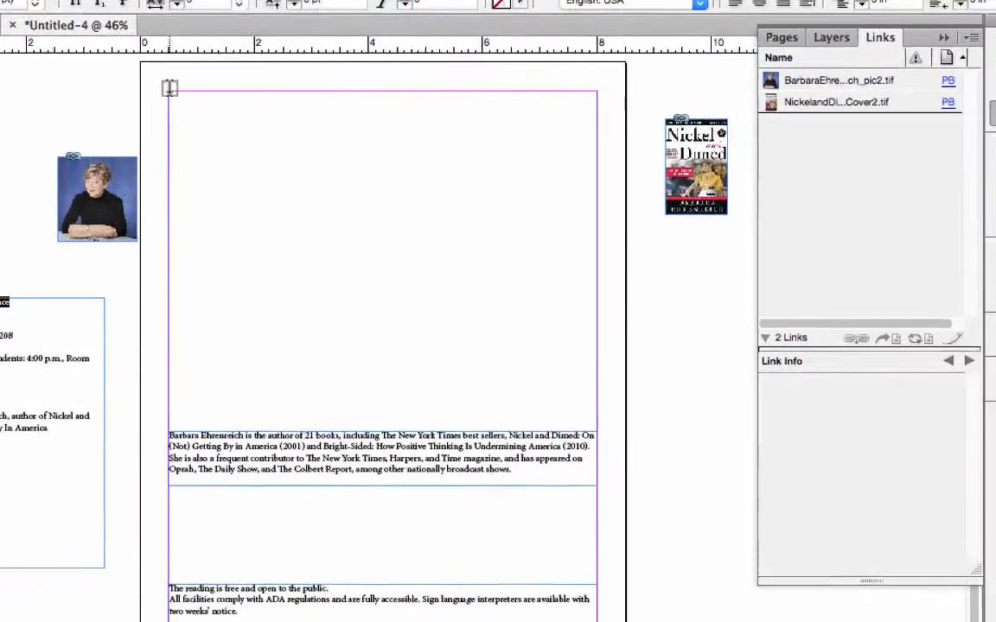
drag(413, 107, 664, 158)
drag(360, 141, 521, 122)
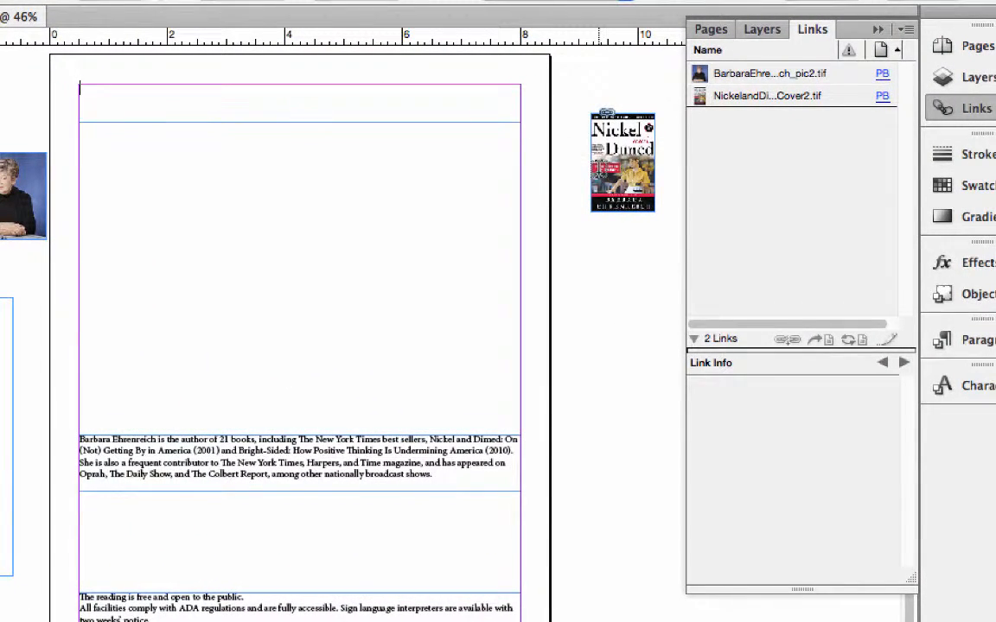
Step: Set the display performance to high quality so the Nickel and Dimed cover renders sharply
key(super+equal)
key(super+equal)
key(super+equal)
key(super+equal)
key(super+equal)
scroll(536, 149, right, 10)
scroll(454, 481, right, 4)
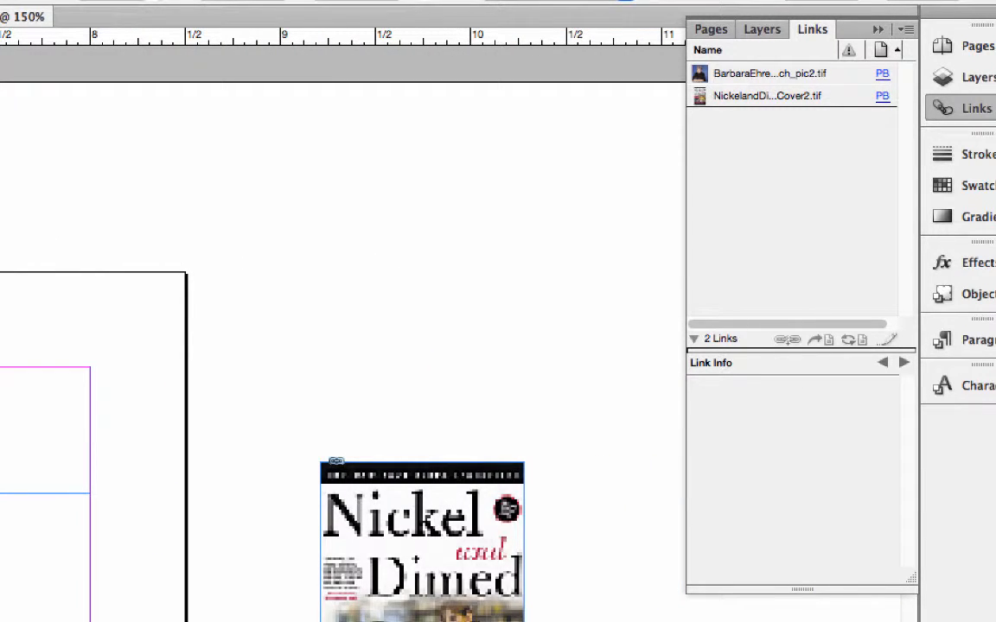
click(154, 2)
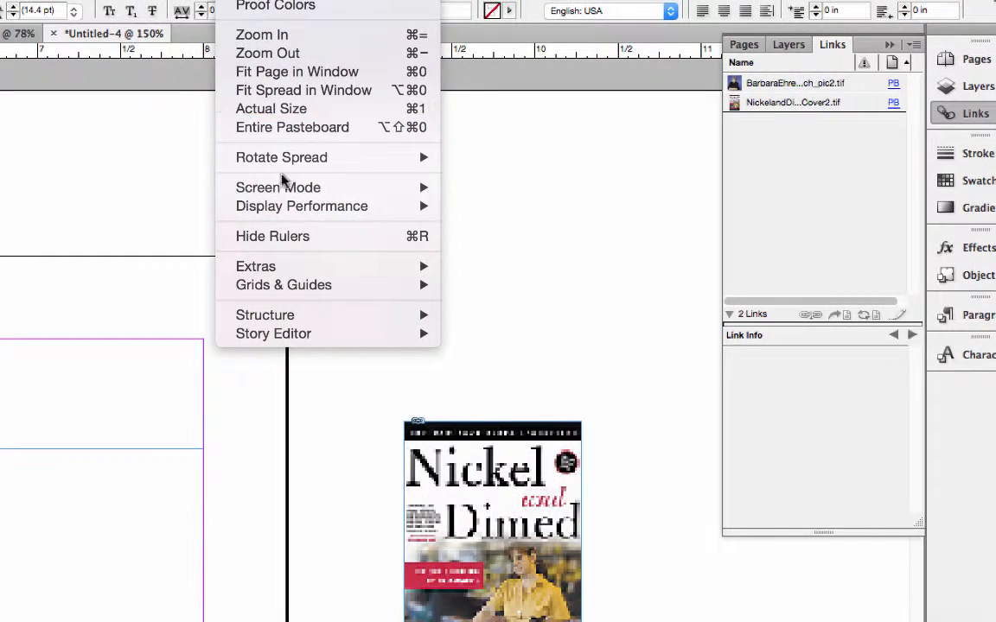
mouse_move(289, 210)
click(484, 242)
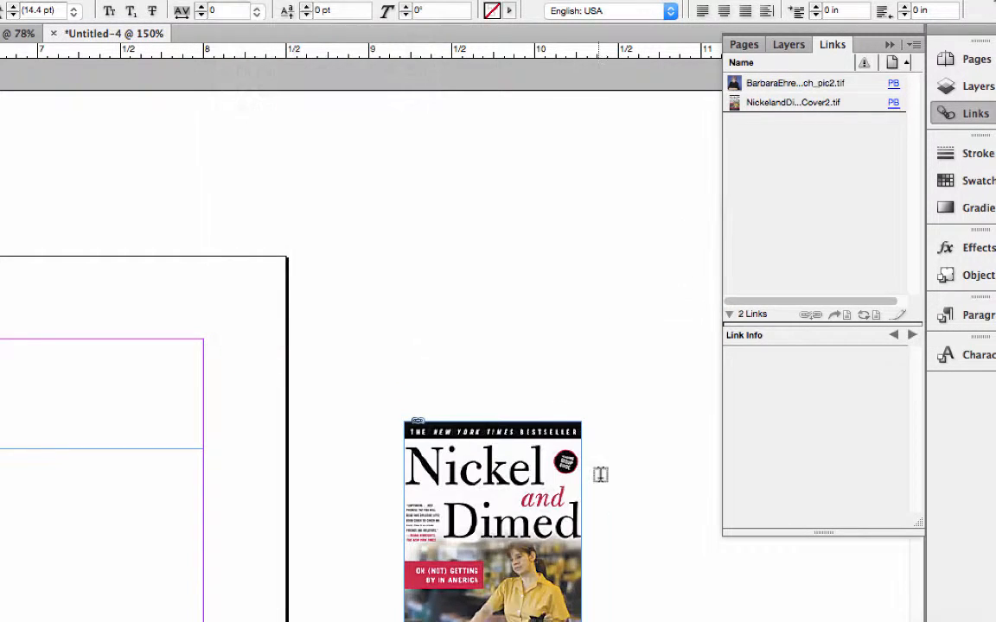
scroll(619, 509, down, 5)
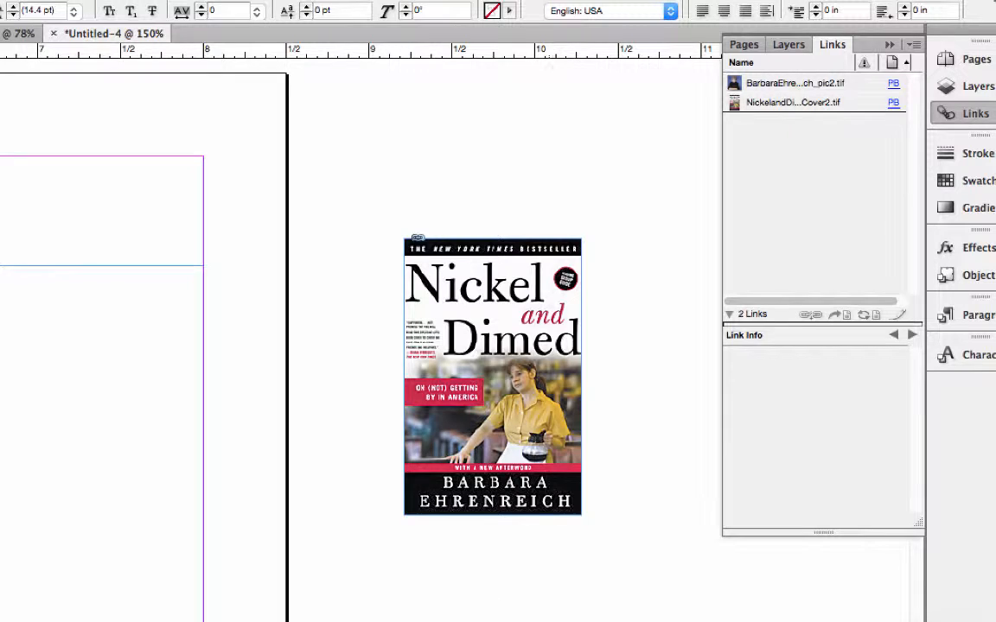
Step: Paste the heading "WCCC's Common Experience" into the empty frame at the page's top margin and select its text
scroll(389, 610, left, 10)
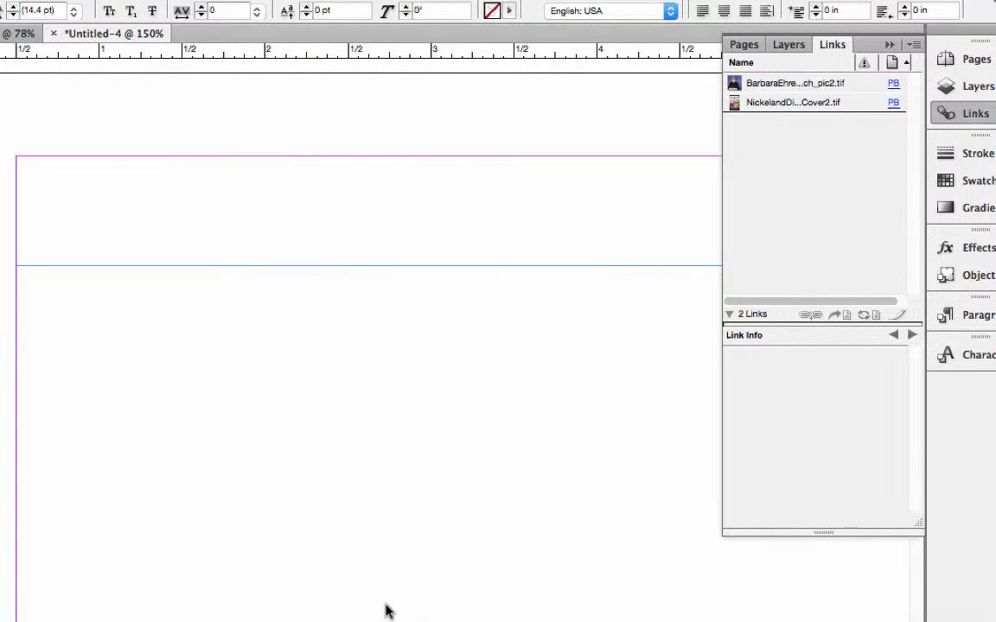
click(35, 166)
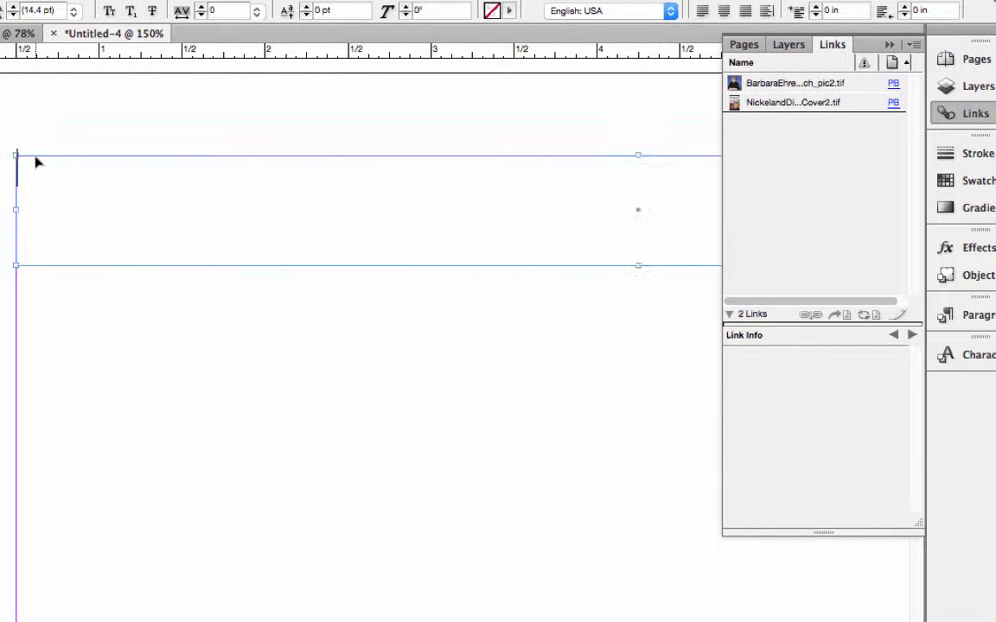
key(super+v)
drag(380, 169, 17, 153)
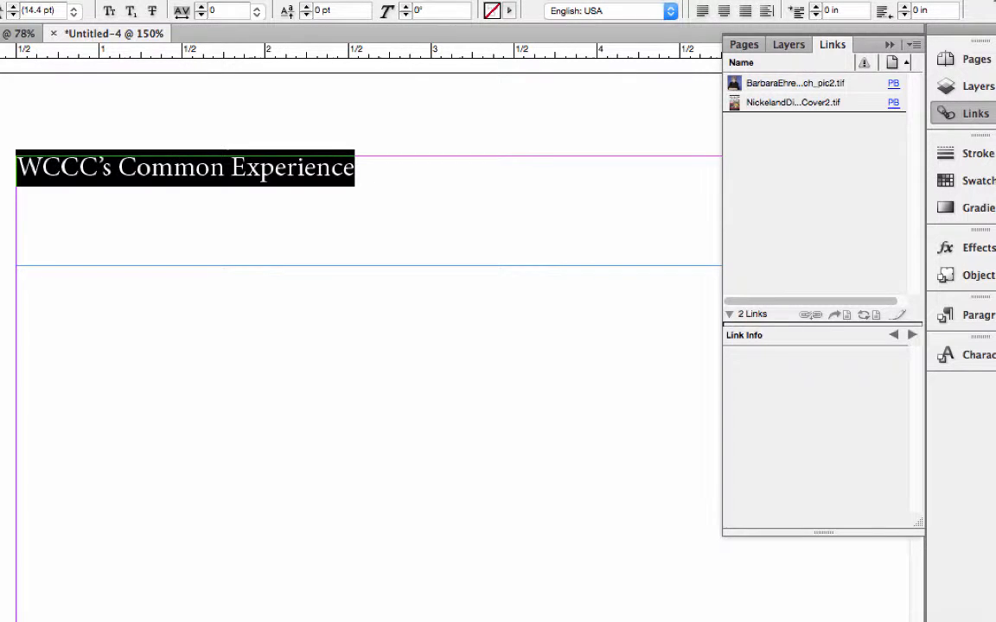
Step: Center the heading in its frame and reword it to "A WCCC Common Experience Event"
key(super+shift+c)
click(118, 161)
text(A)
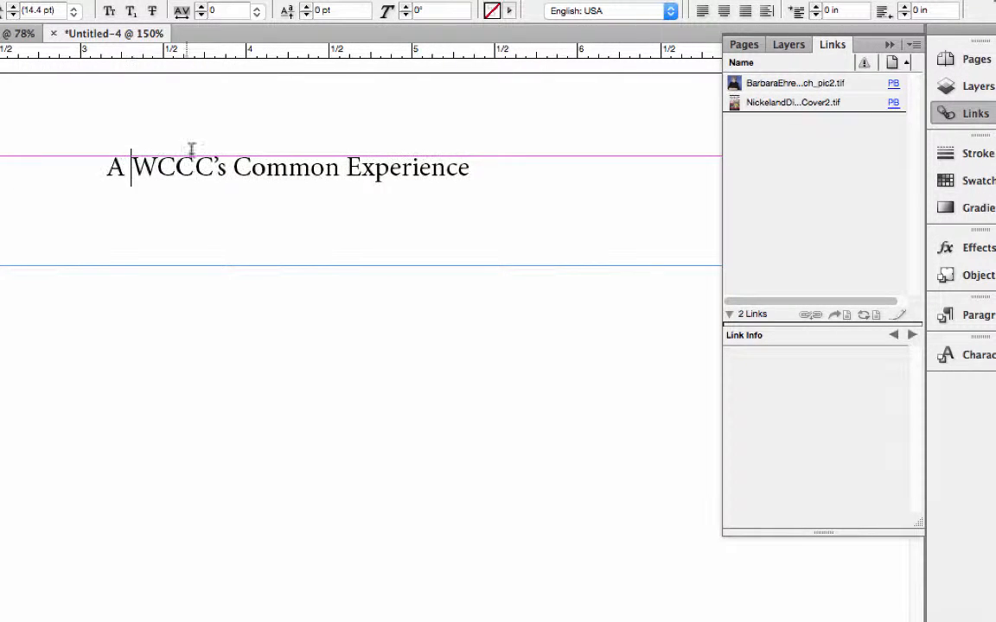
click(226, 166)
key(BackSpace)
key(BackSpace)
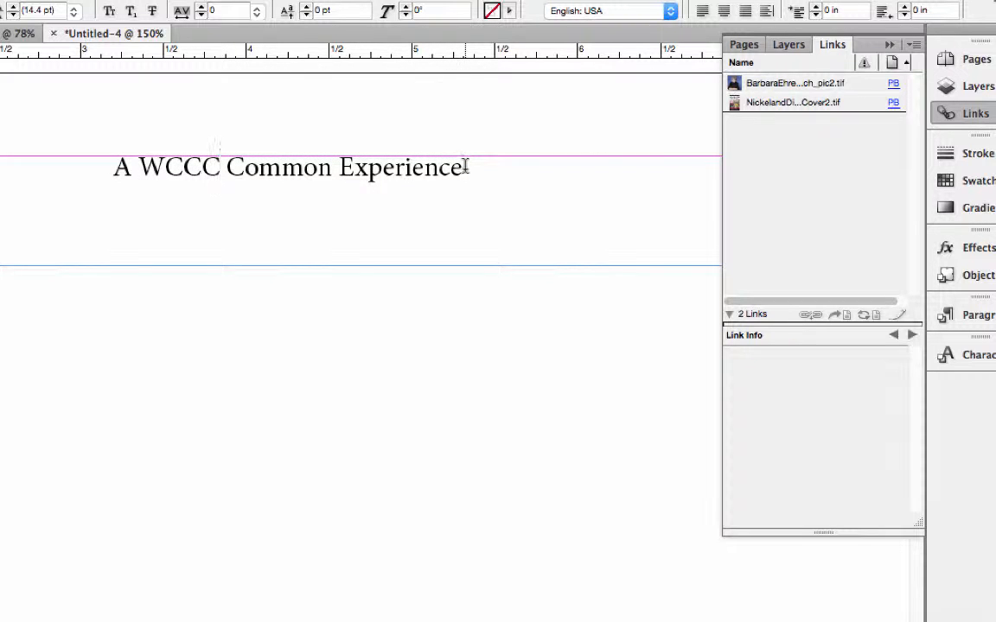
text(Event)
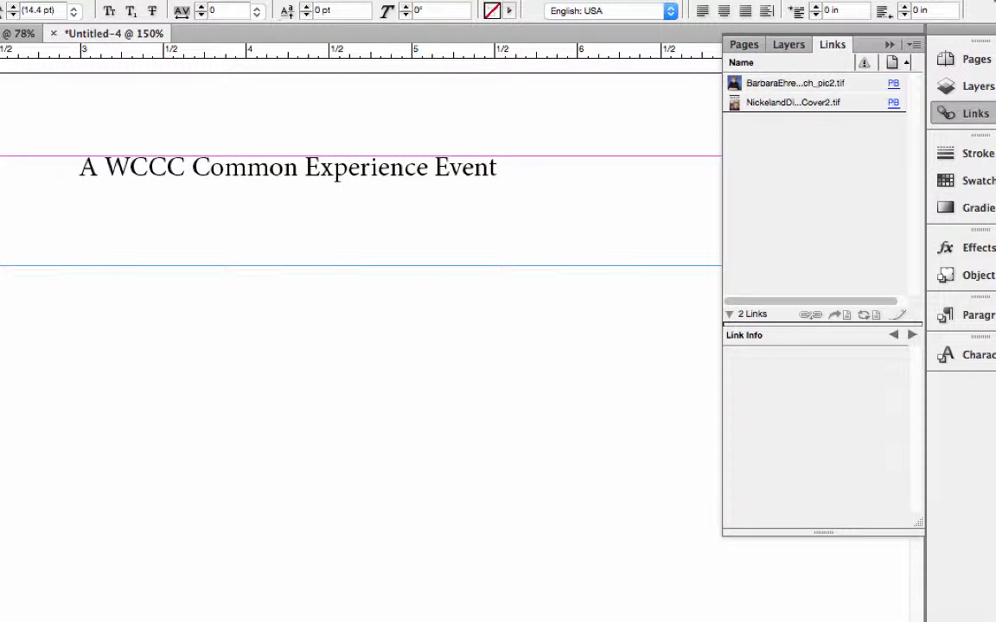
key(Escape)
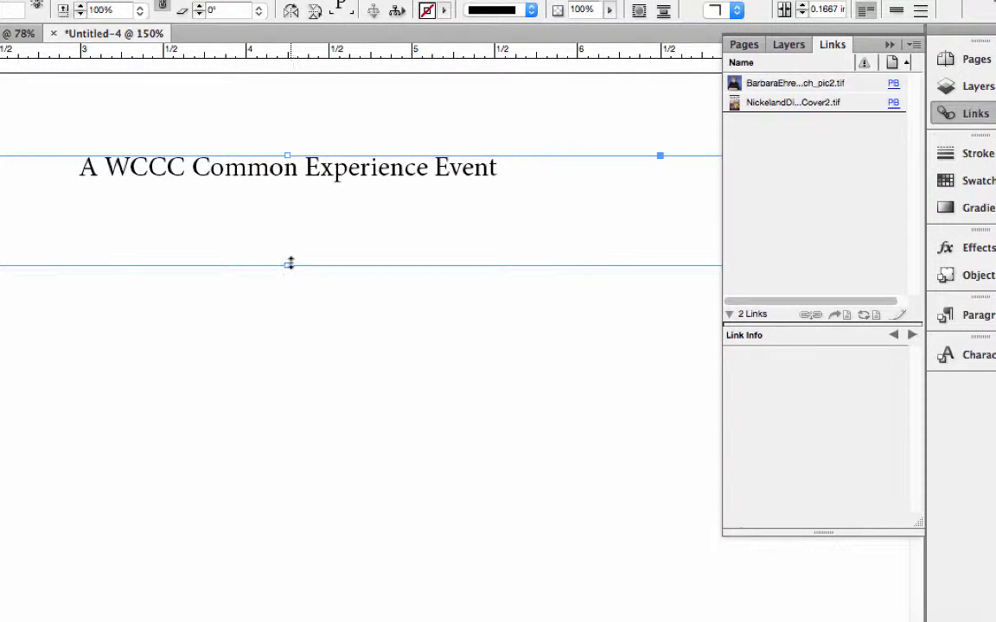
Step: Shorten the heading frame from its lower edge and set its vertical justification alignment to Center
drag(290, 264, 292, 230)
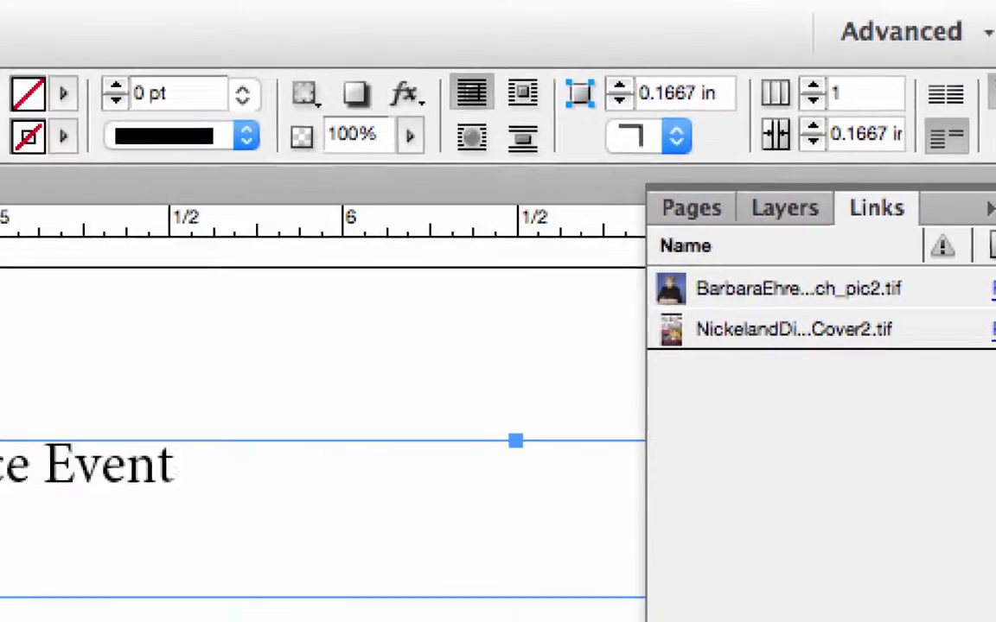
click(127, 15)
click(231, 484)
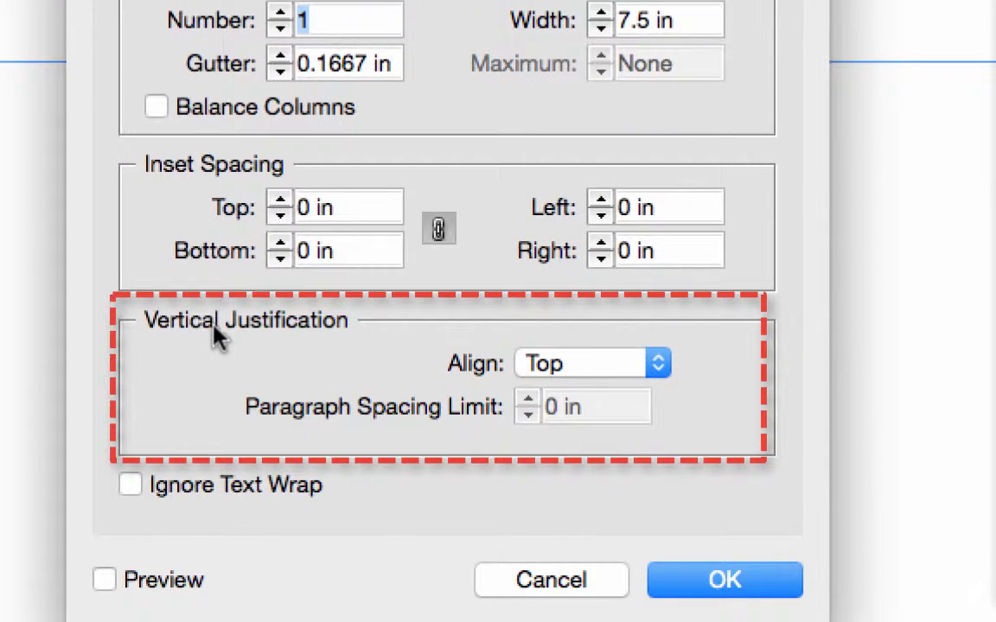
click(631, 370)
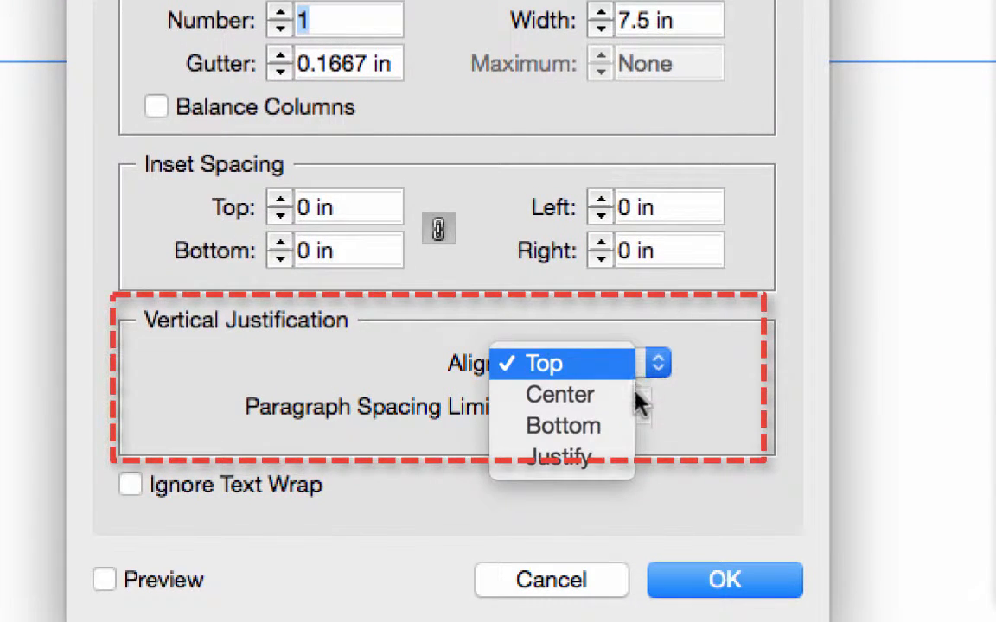
click(623, 395)
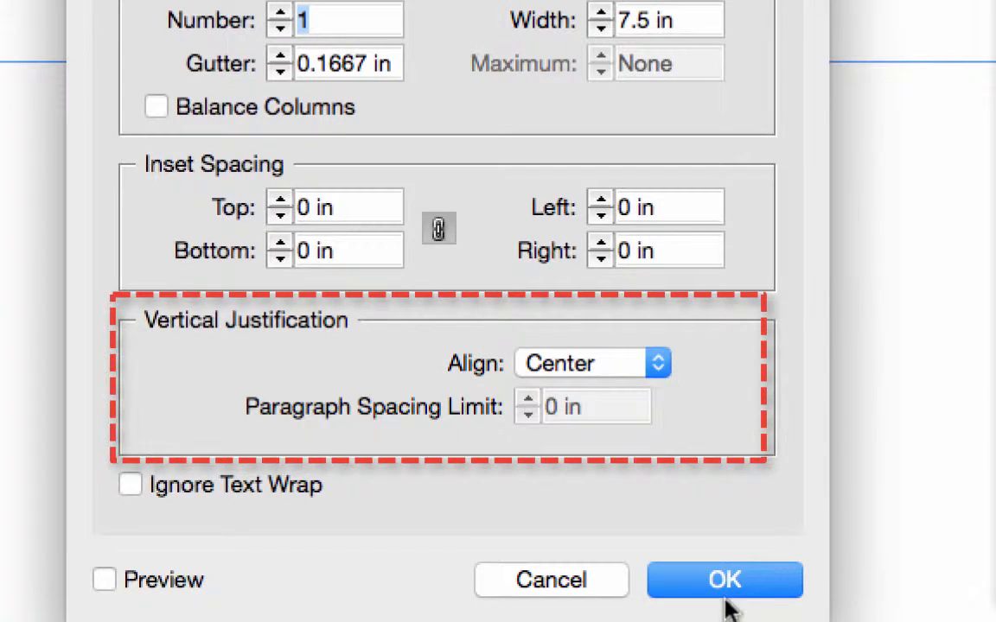
click(723, 588)
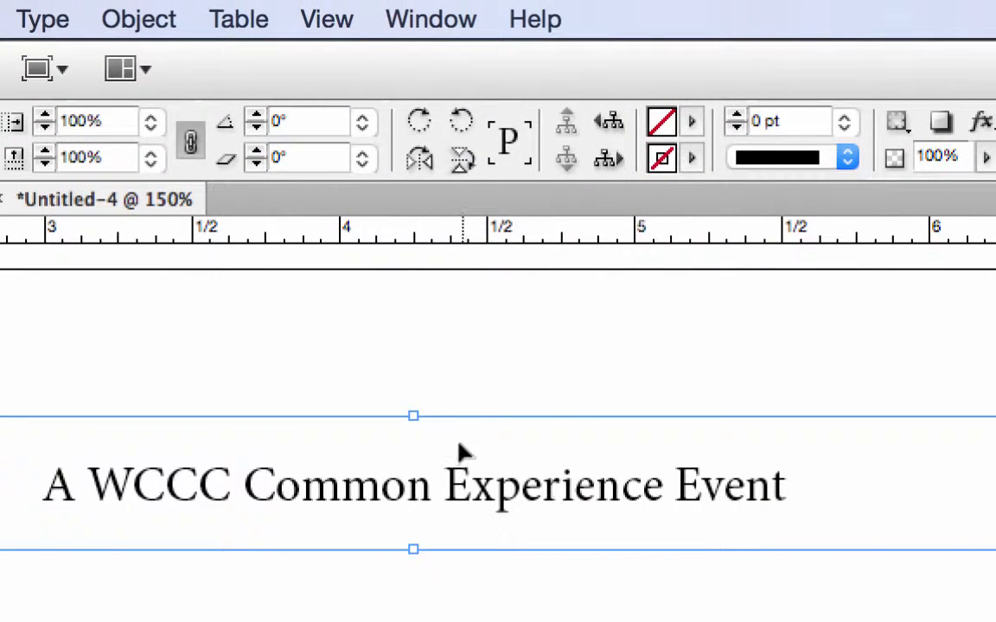
Step: Fill the heading frame with the [Black] swatch and color its text with the [Paper] swatch
click(696, 122)
click(761, 297)
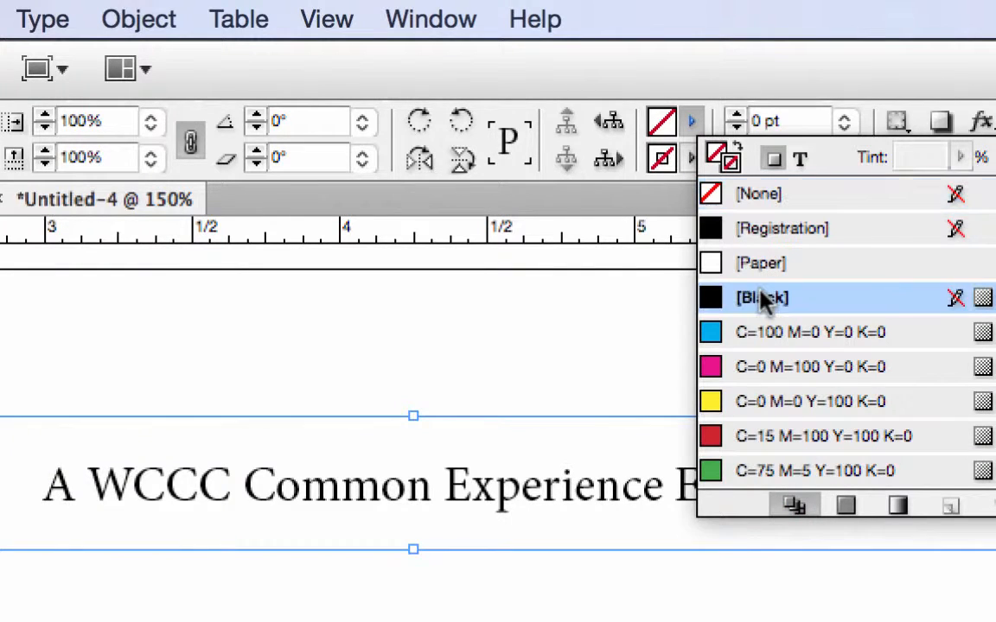
click(761, 298)
key(t)
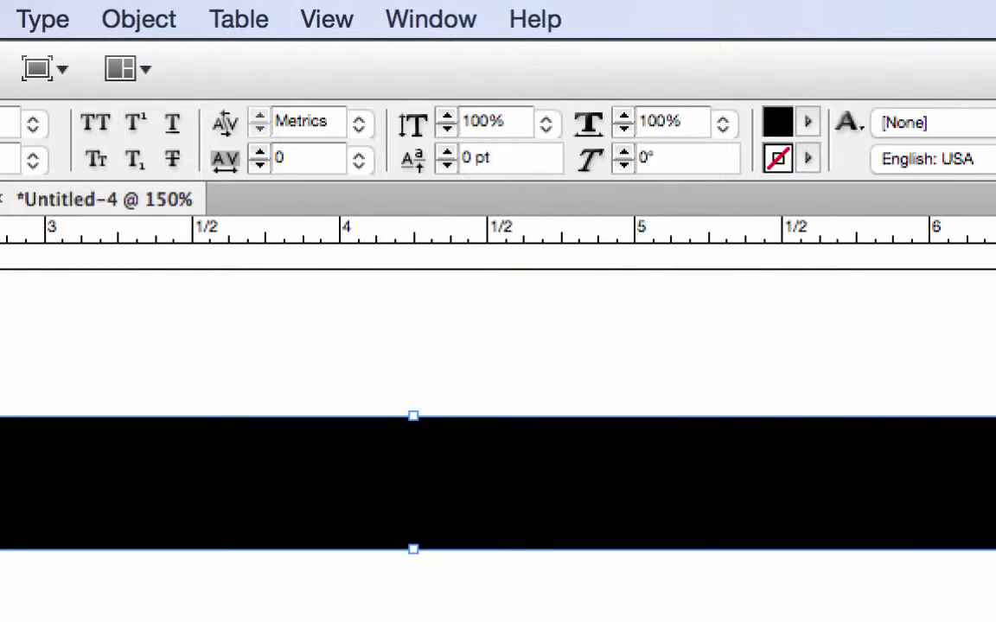
click(290, 484)
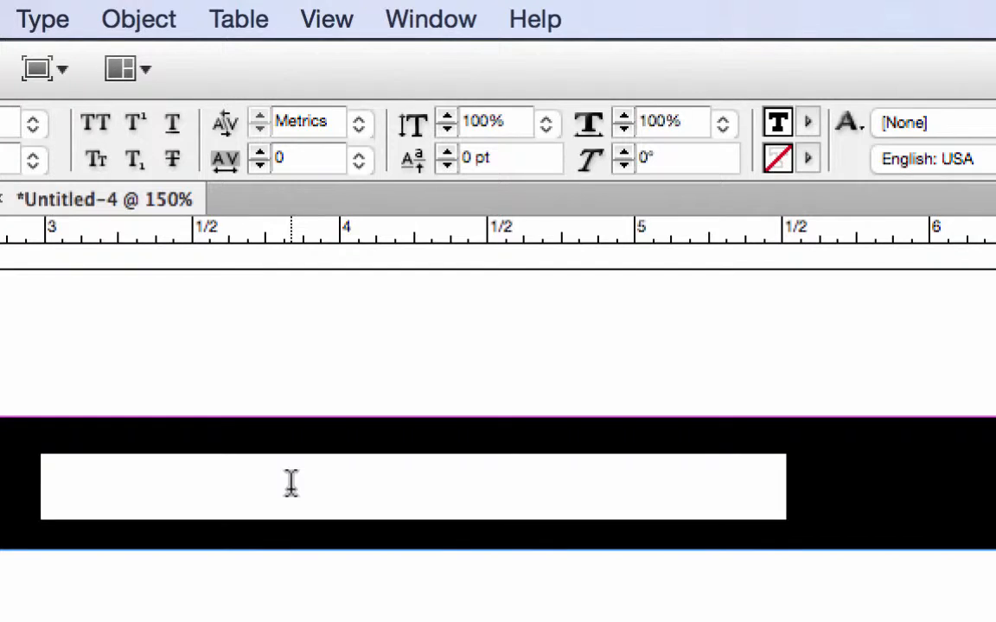
click(808, 122)
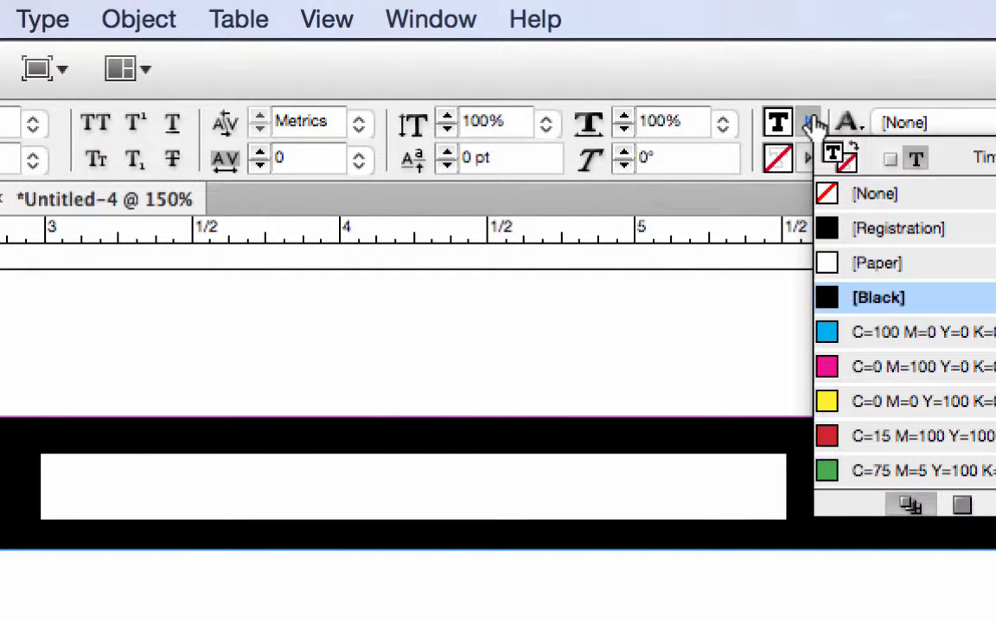
click(877, 266)
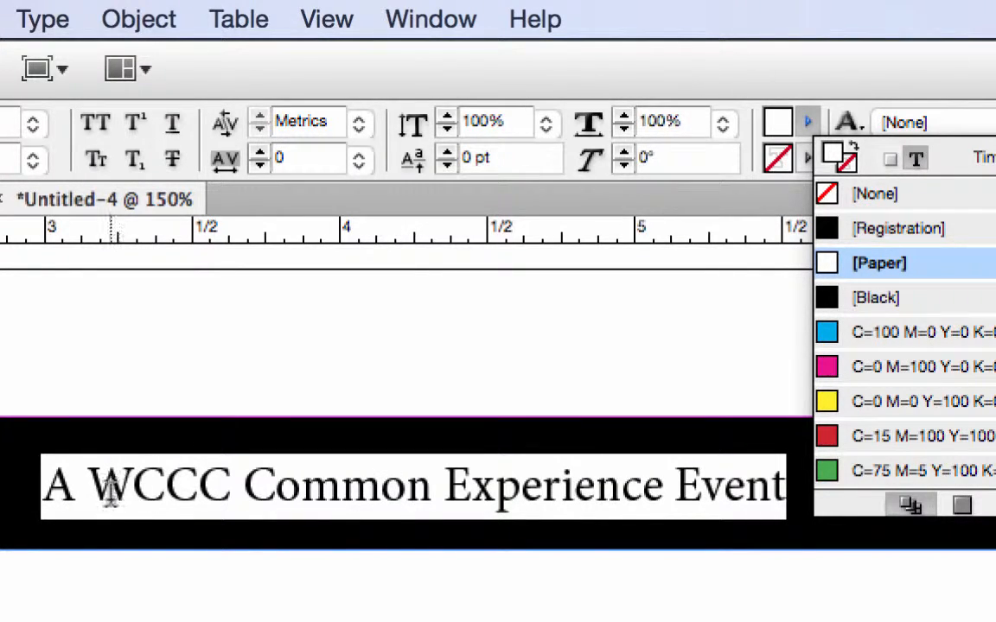
key(Escape)
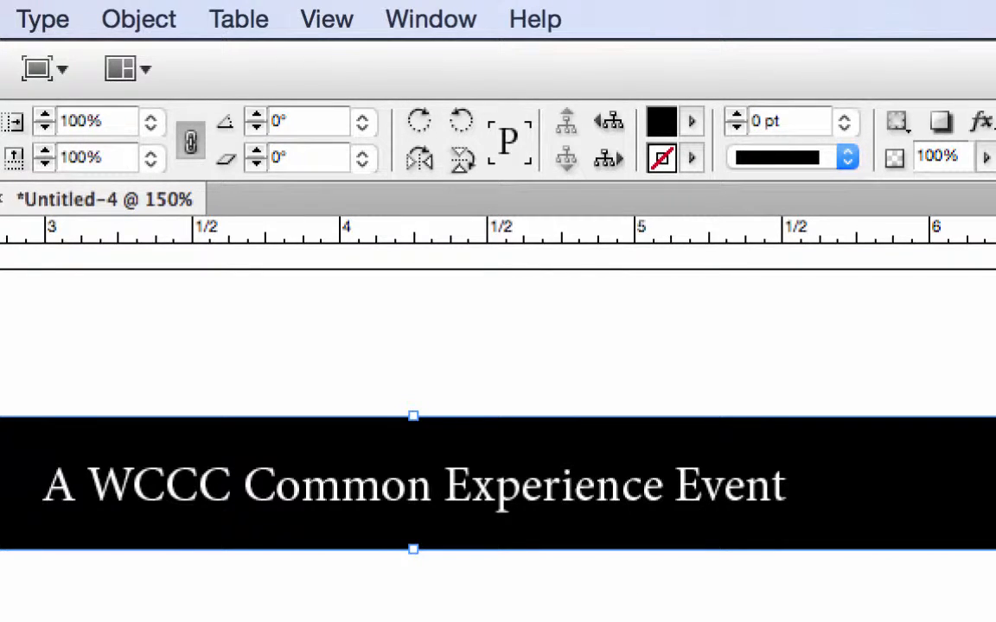
Step: Format the entire heading text as Minion Pro Bold, 18 pt, in all caps
key(t)
click(786, 486)
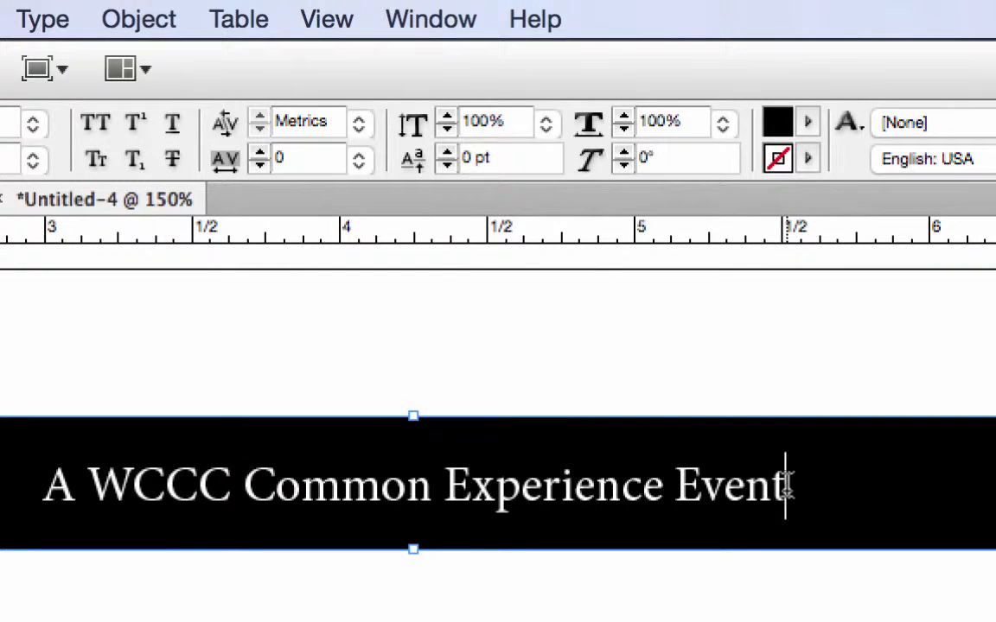
drag(786, 486, 2, 460)
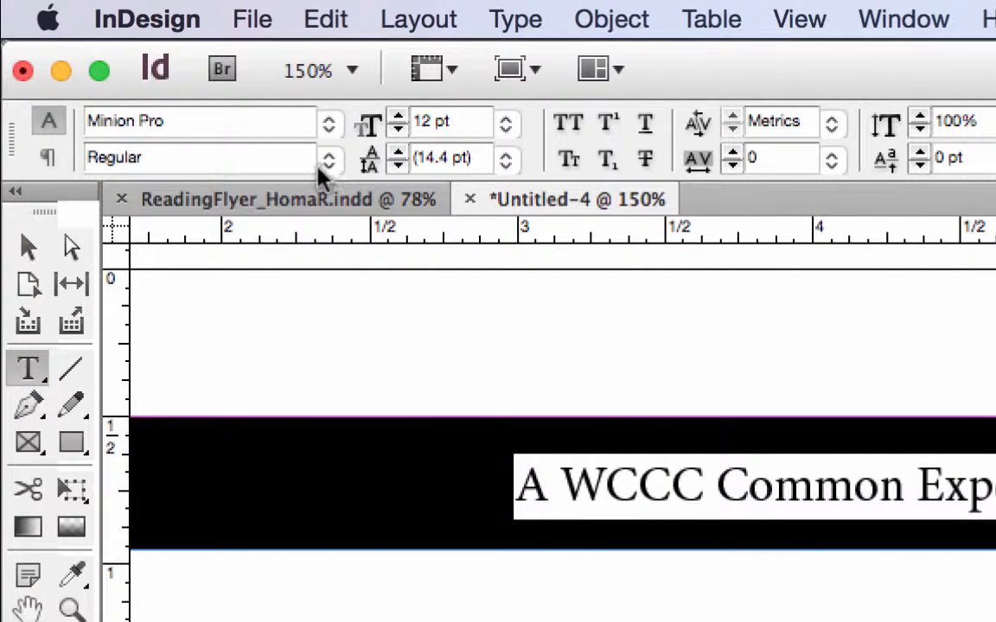
click(329, 162)
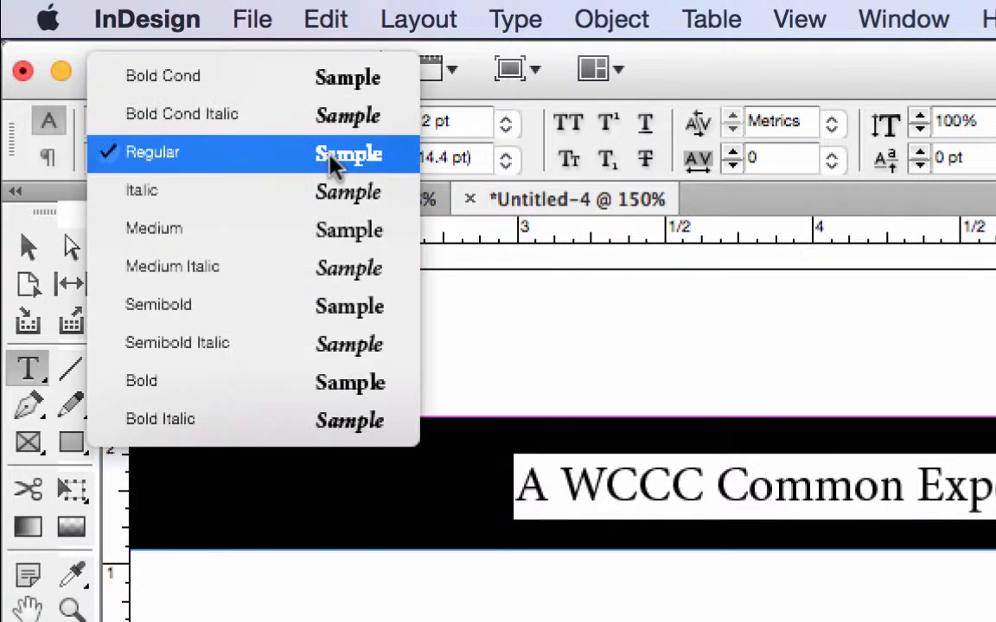
click(363, 399)
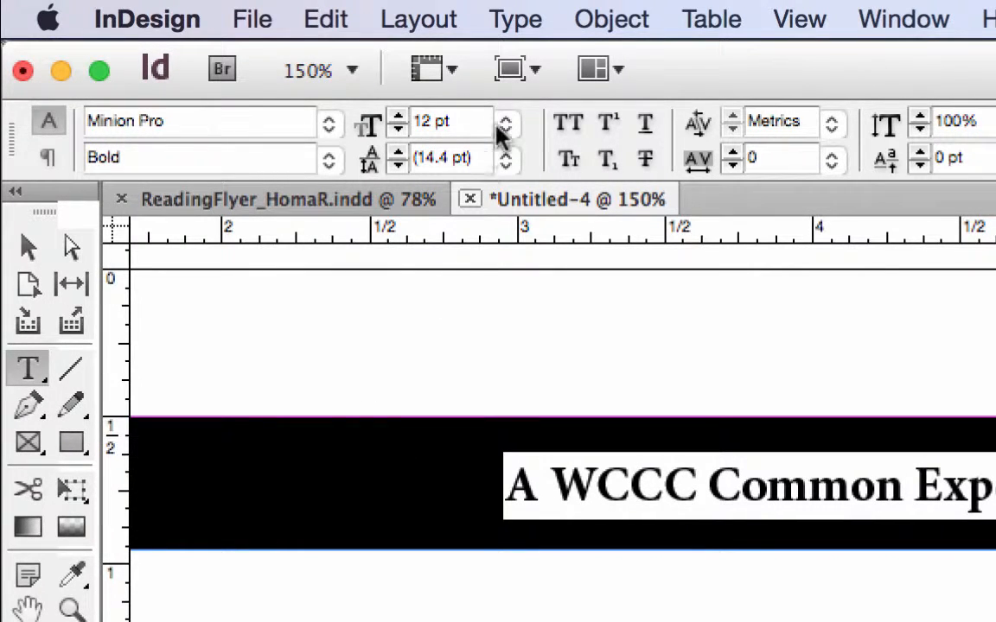
click(398, 121)
click(397, 121)
click(398, 121)
click(398, 121)
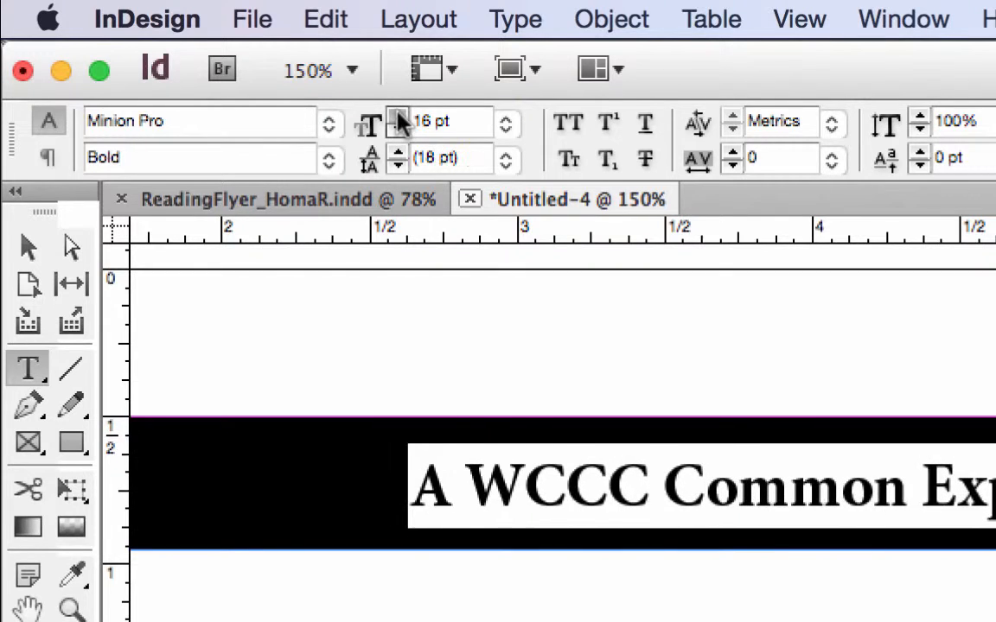
click(397, 121)
click(398, 121)
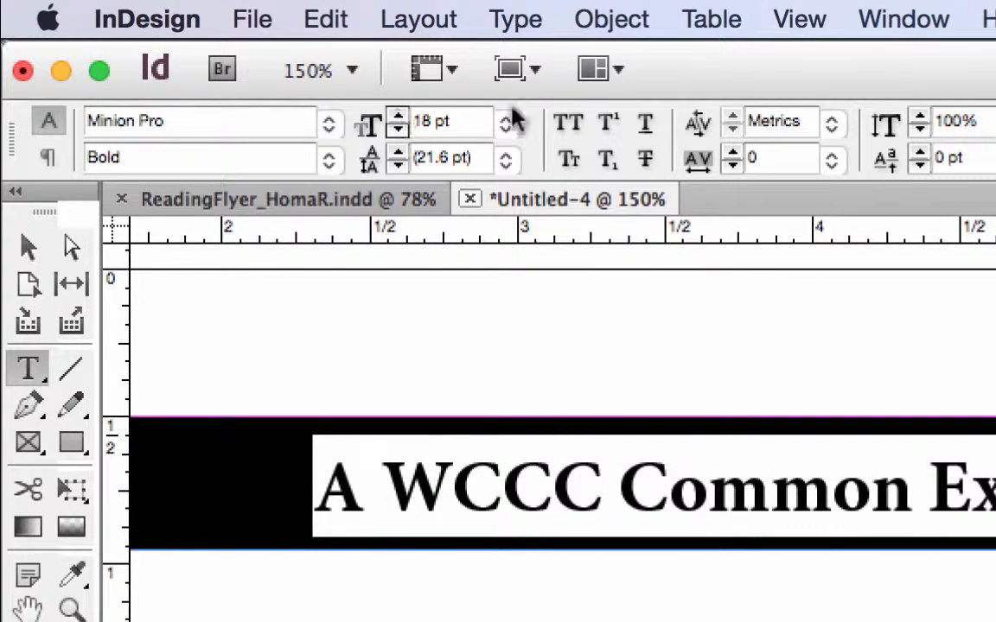
click(571, 125)
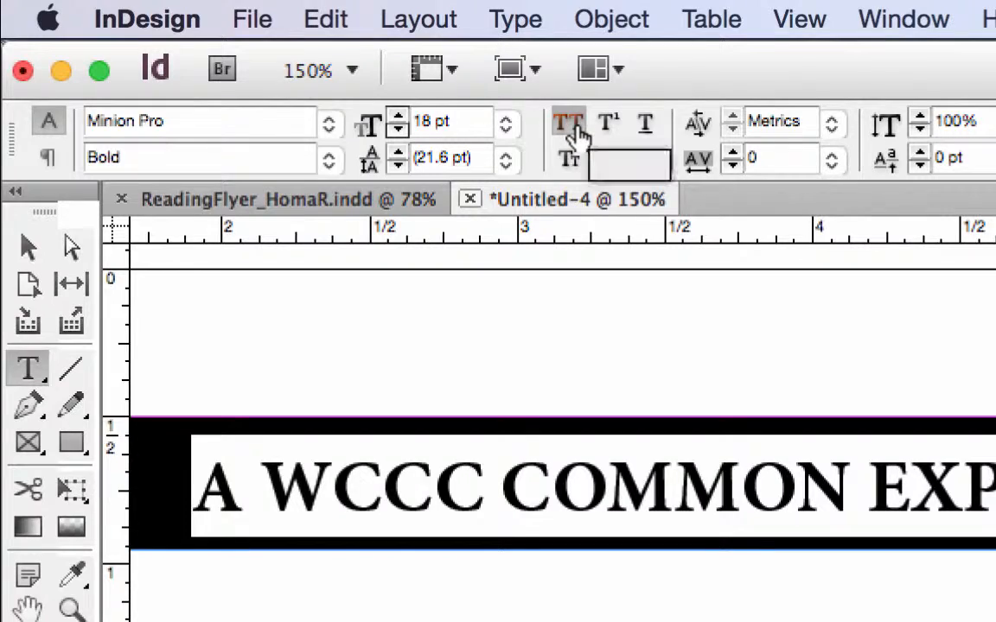
Step: Move the text frame starting "The reading is free and open to the public" up to about Y 8.46 in
key(super+0)
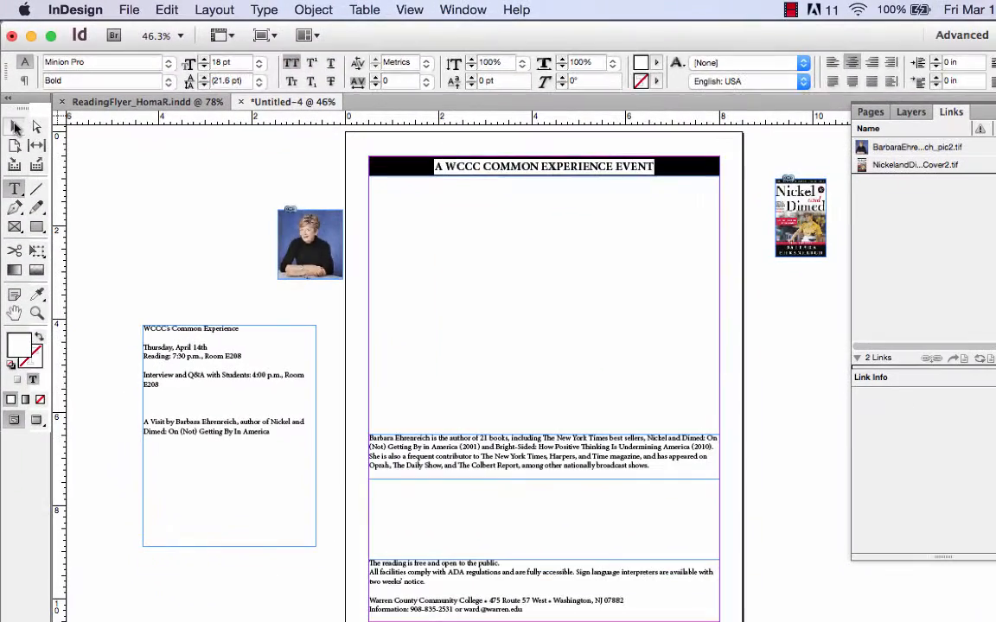
click(15, 127)
click(596, 273)
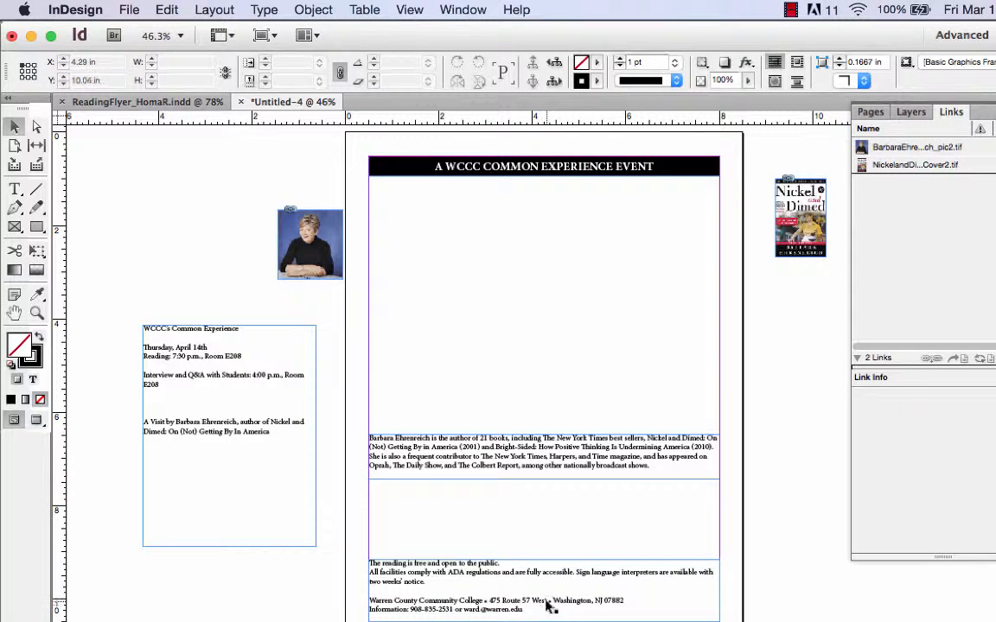
drag(548, 602, 545, 539)
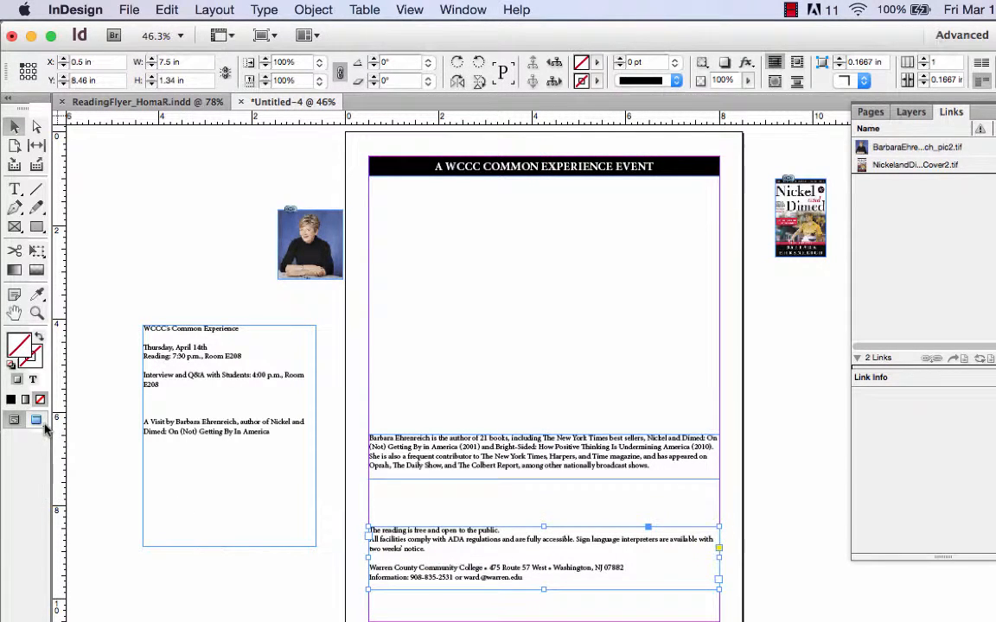
Step: Cut the college name and address line and the information line from the lowest text frame
click(36, 313)
drag(346, 484, 691, 560)
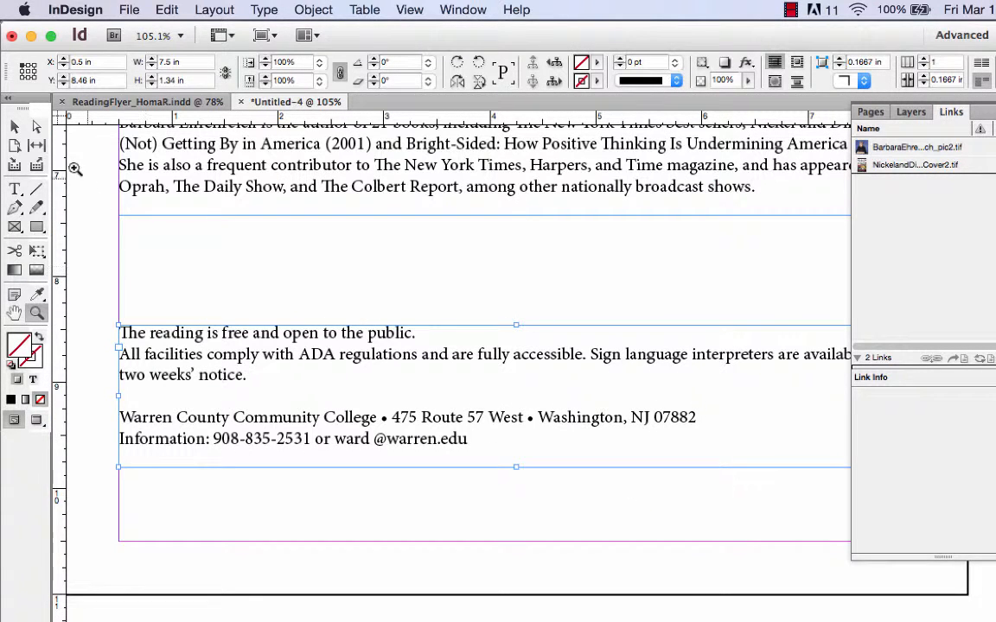
click(15, 189)
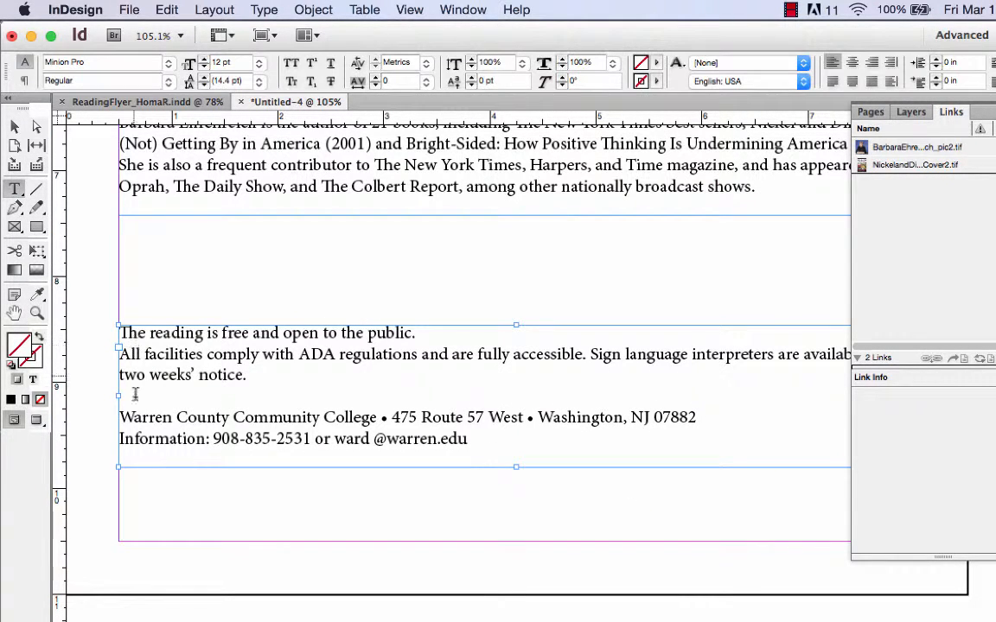
drag(122, 416, 471, 439)
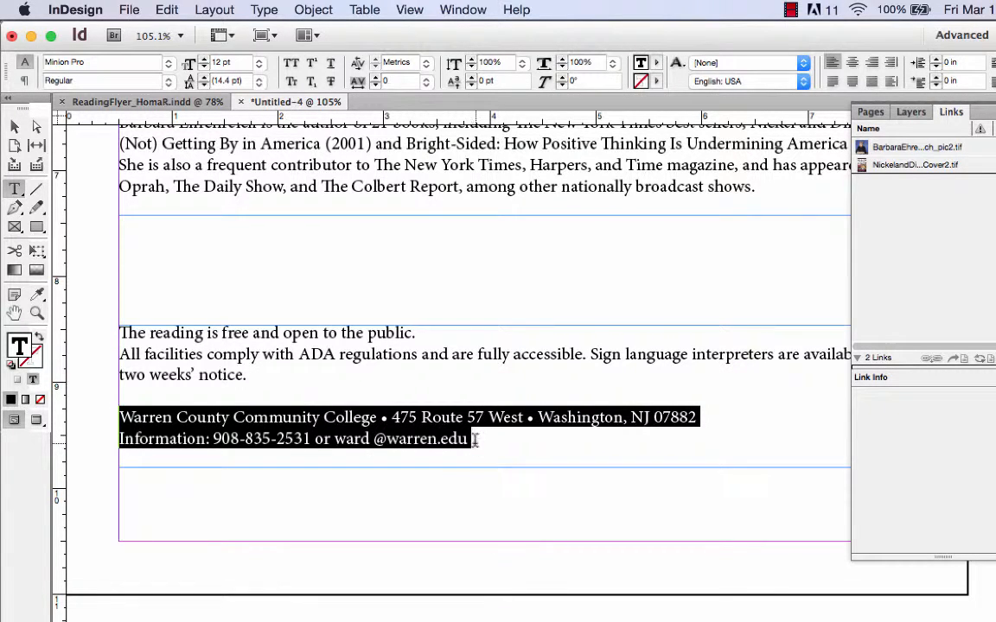
key(super+x)
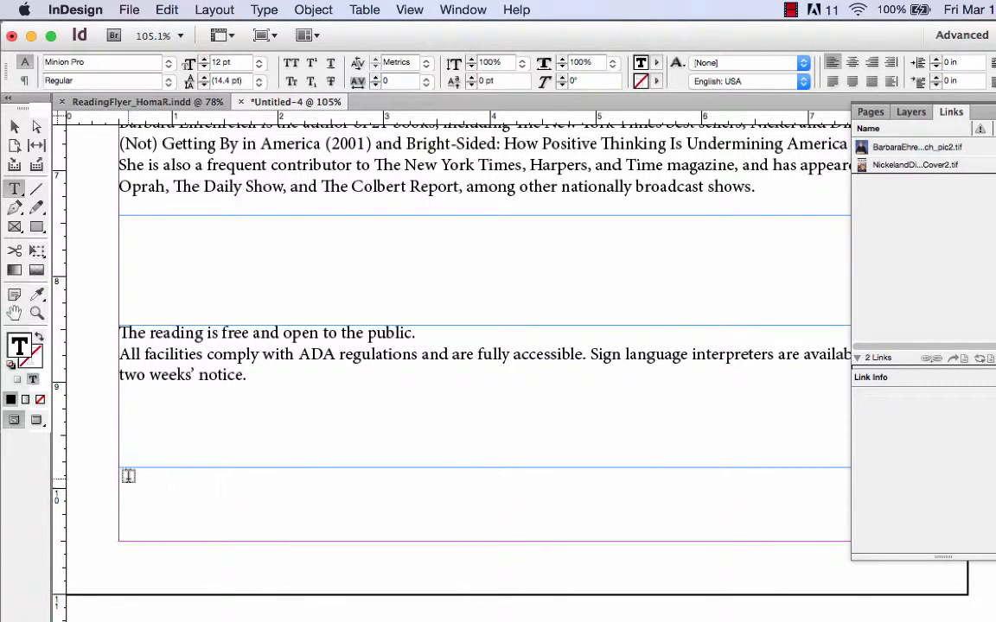
Step: Draw an empty text frame at the page's lower margin, about 9.92 in down, and fit it to the margins at 7.5 by 0.58 in
drag(119, 480, 965, 548)
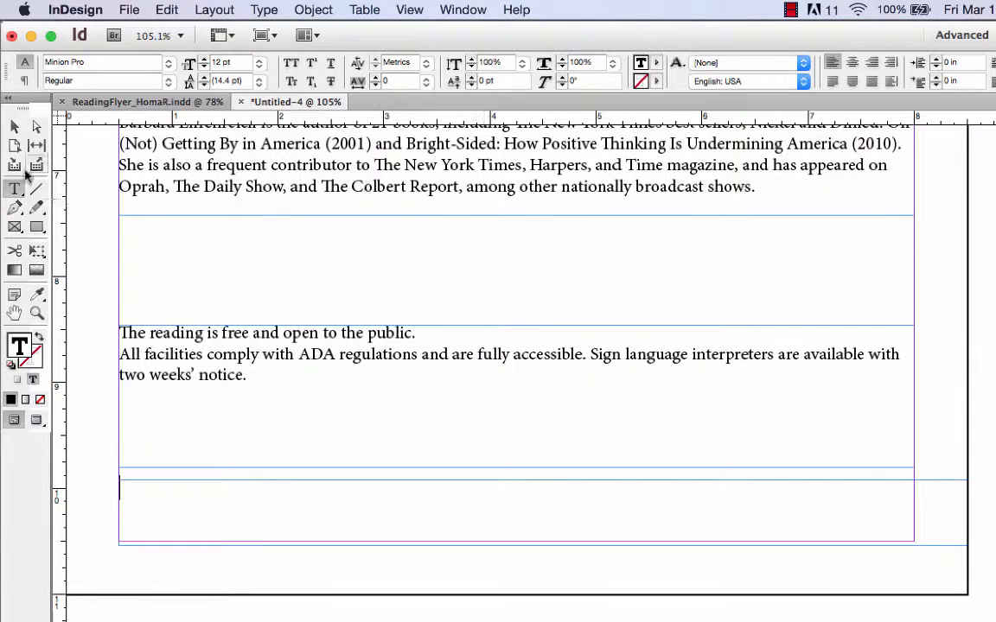
click(14, 126)
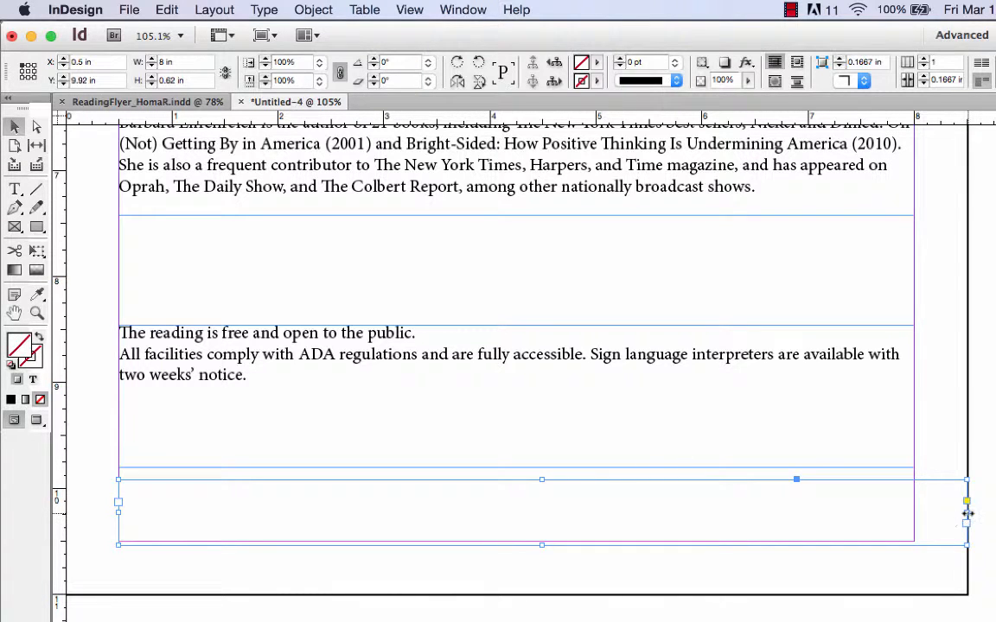
drag(966, 511, 913, 512)
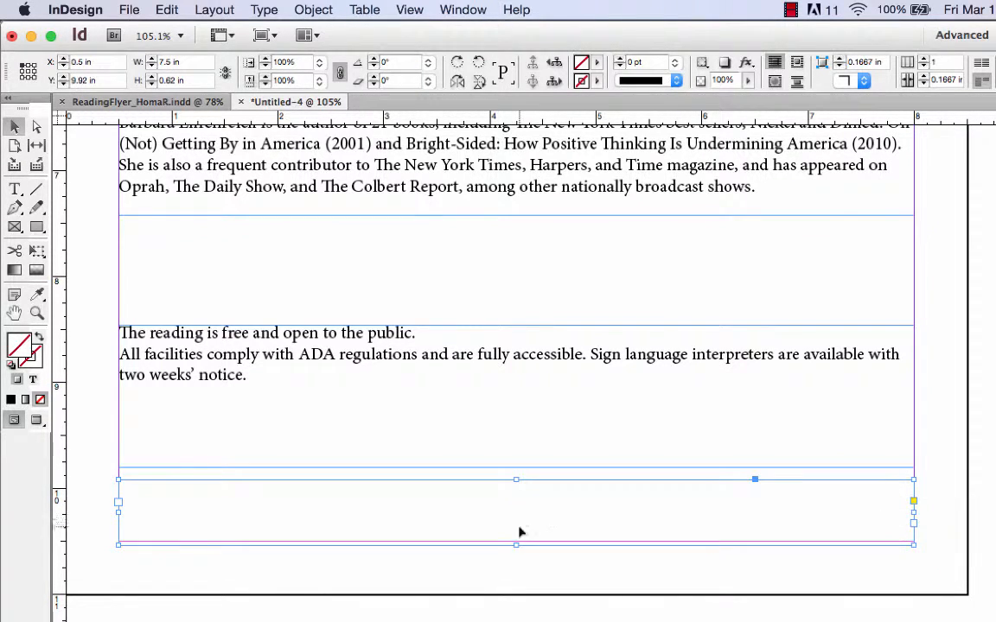
drag(516, 547, 516, 541)
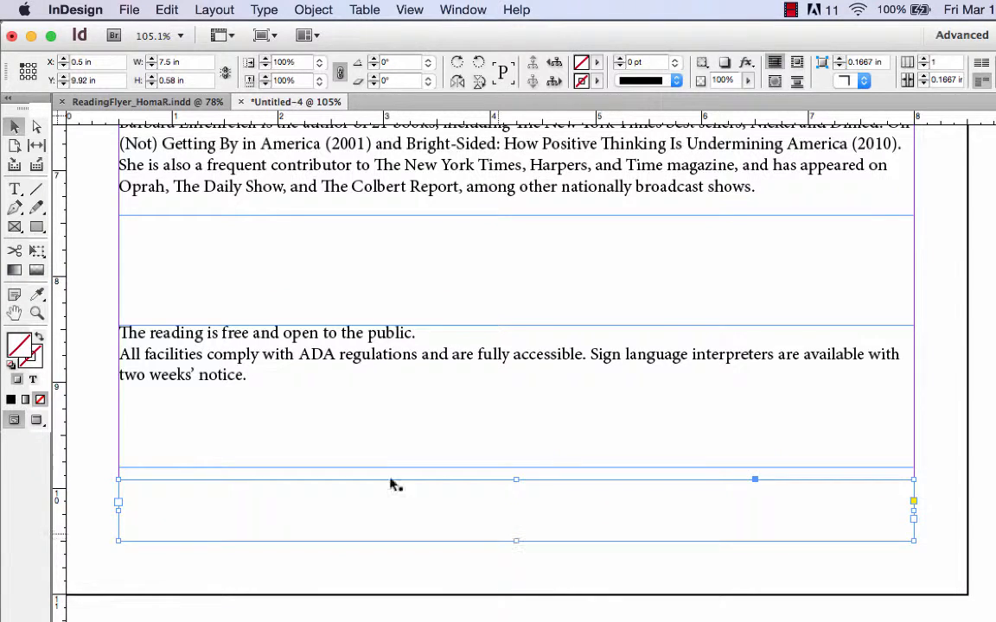
Step: Paste the cut college address and information lines into the empty frame at the lower margin
click(11, 188)
click(151, 489)
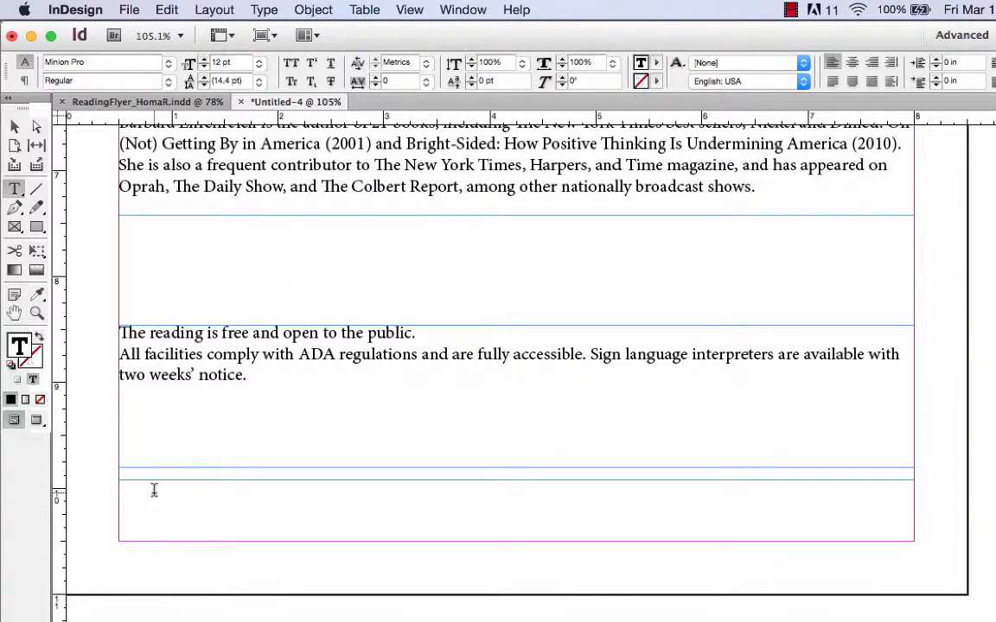
key(super+v)
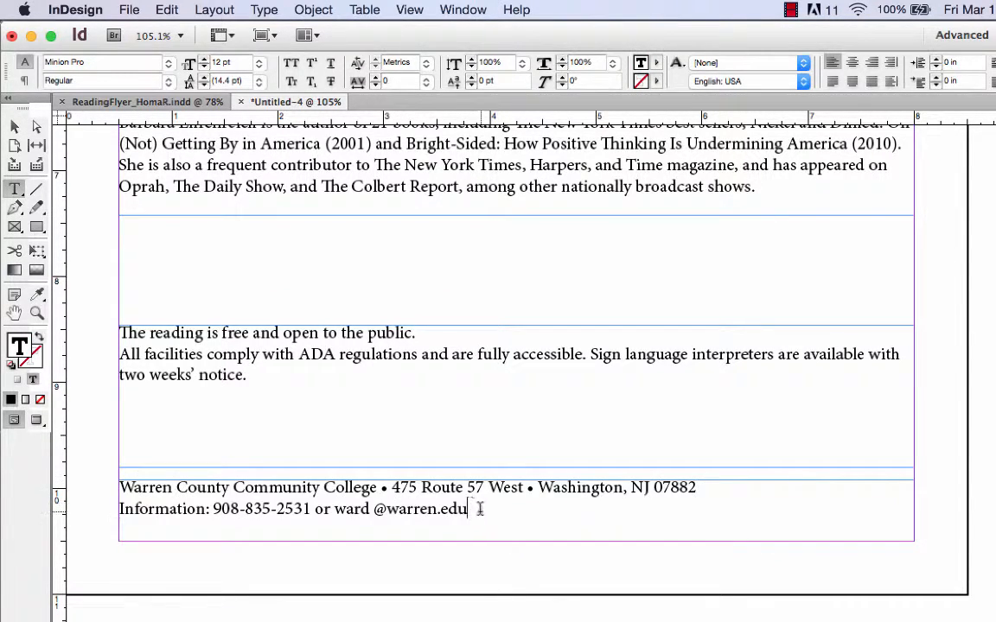
Step: Center the college address and information lines horizontally and vertically in their frame, and remove the extra paragraph return after them
drag(478, 509, 65, 483)
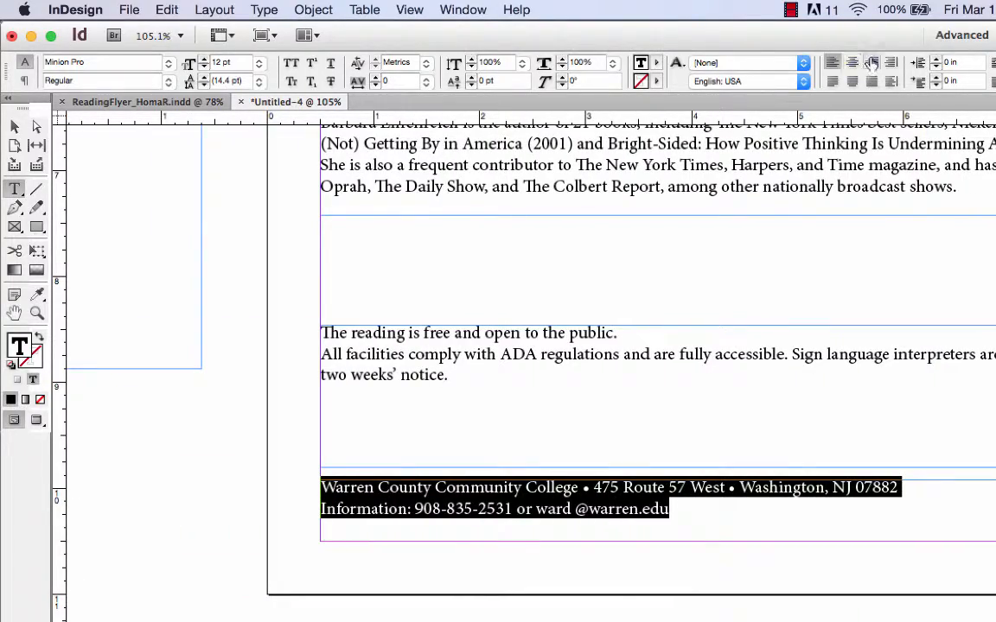
click(852, 63)
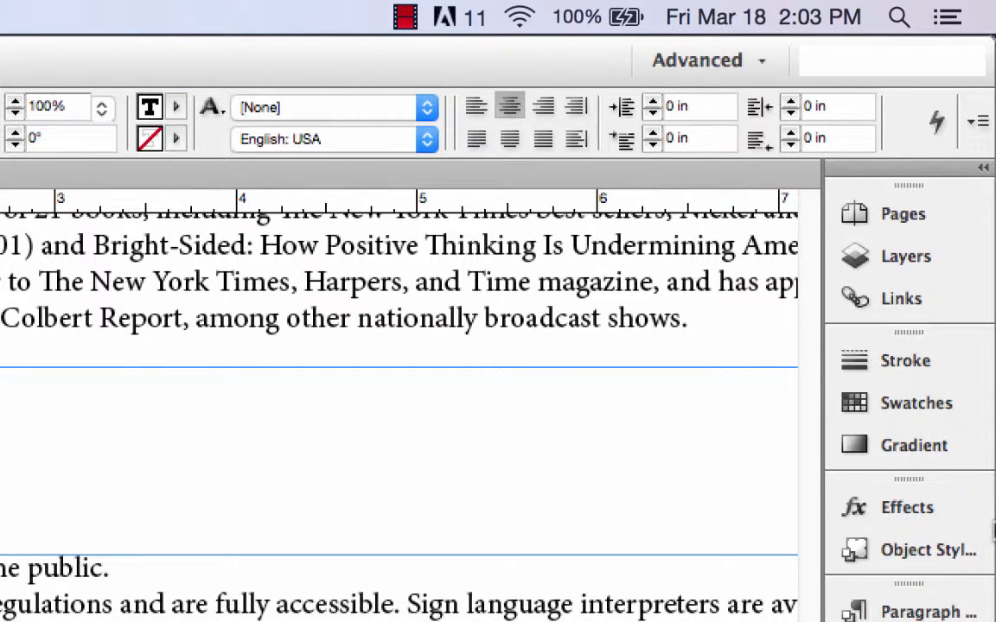
key(Escape)
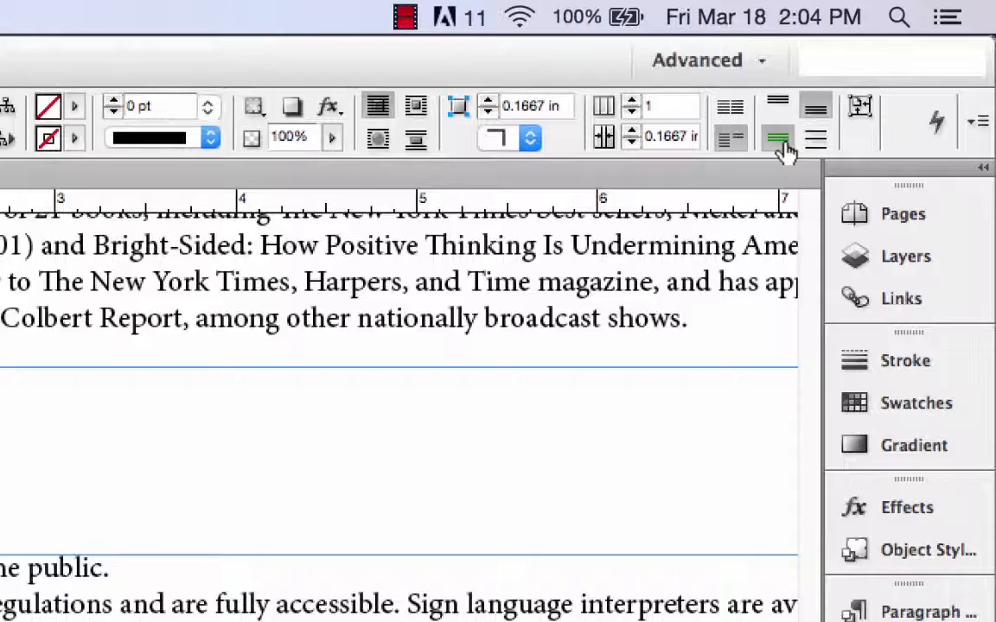
click(781, 143)
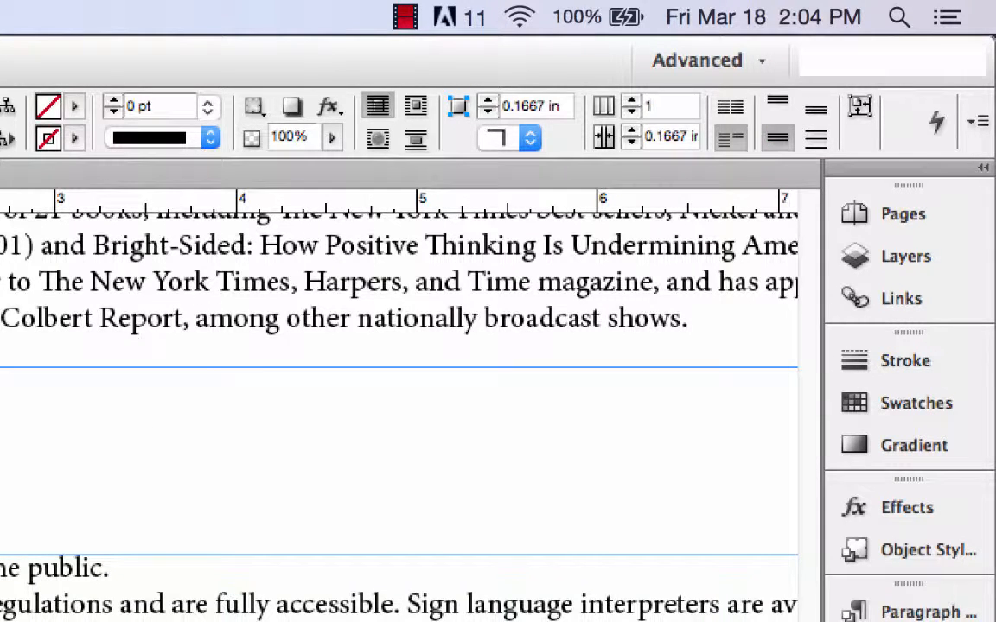
key(t)
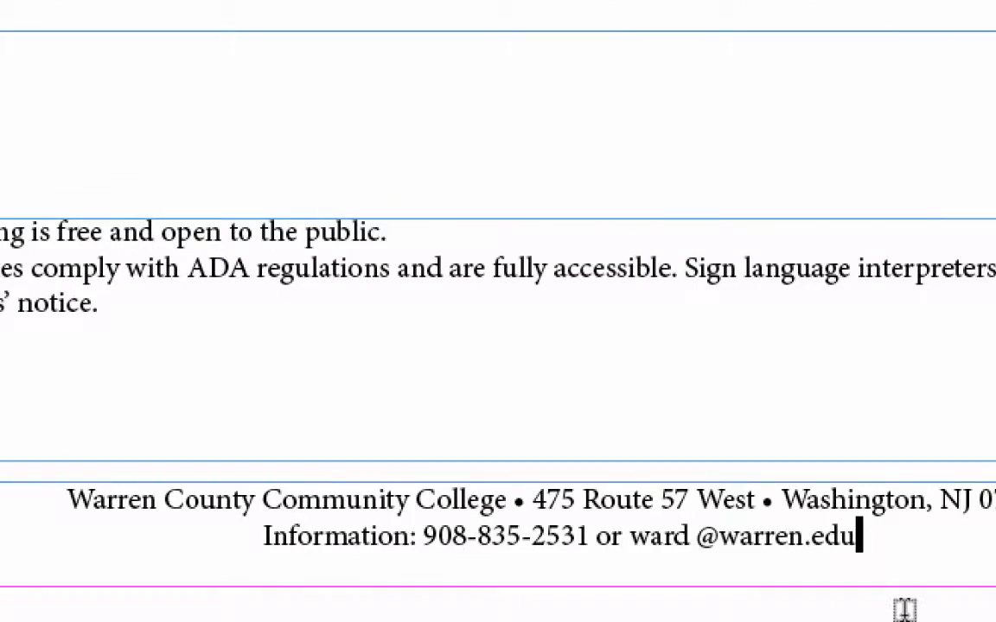
key(BackSpace)
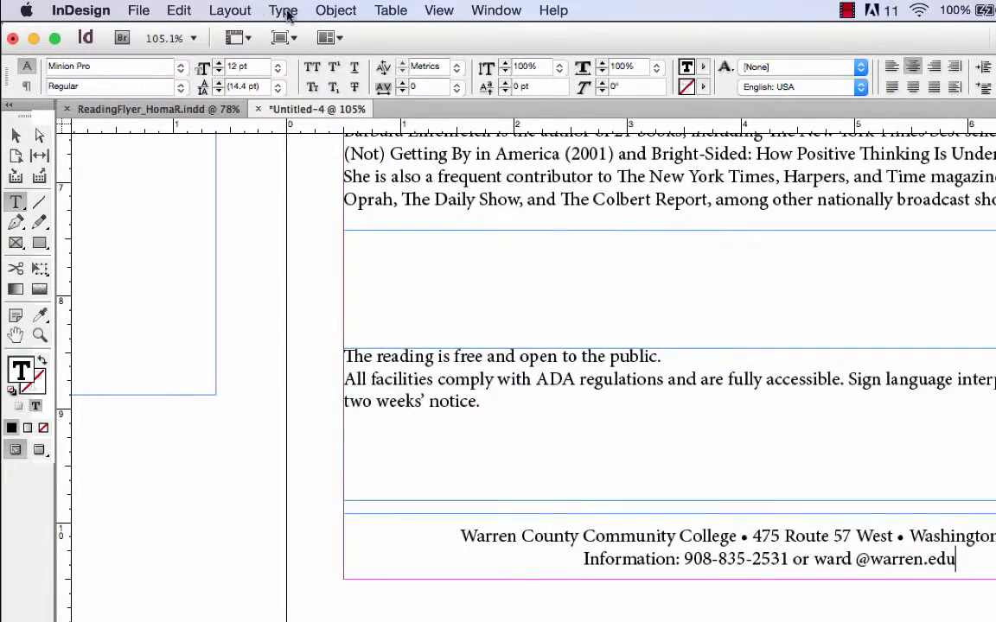
Step: Show hidden characters, and delete the extra paragraph return and trailing spaces after "two weeks' notice."
click(285, 12)
click(320, 578)
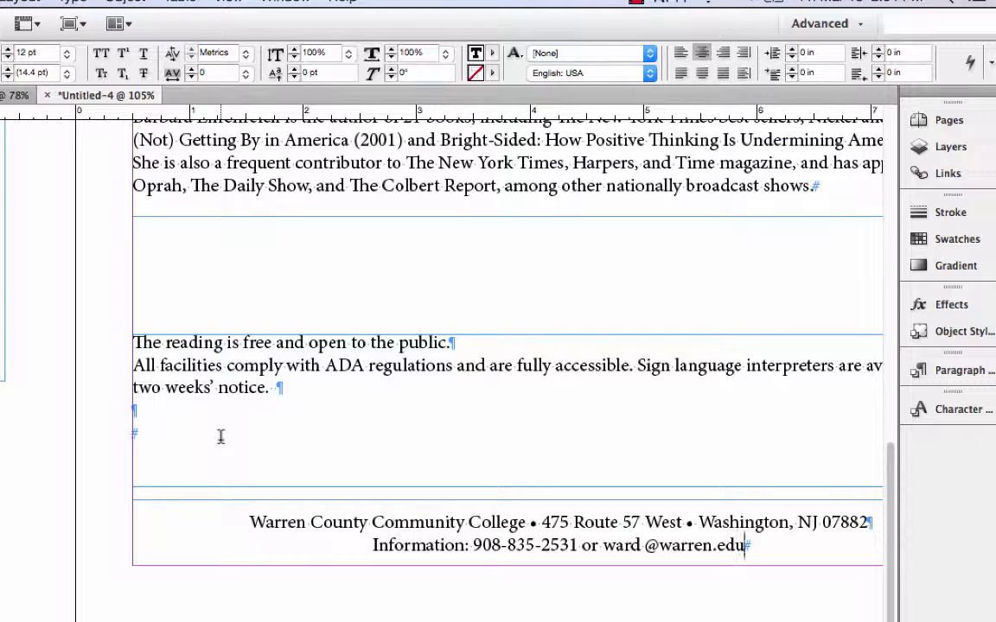
click(192, 411)
key(Delete)
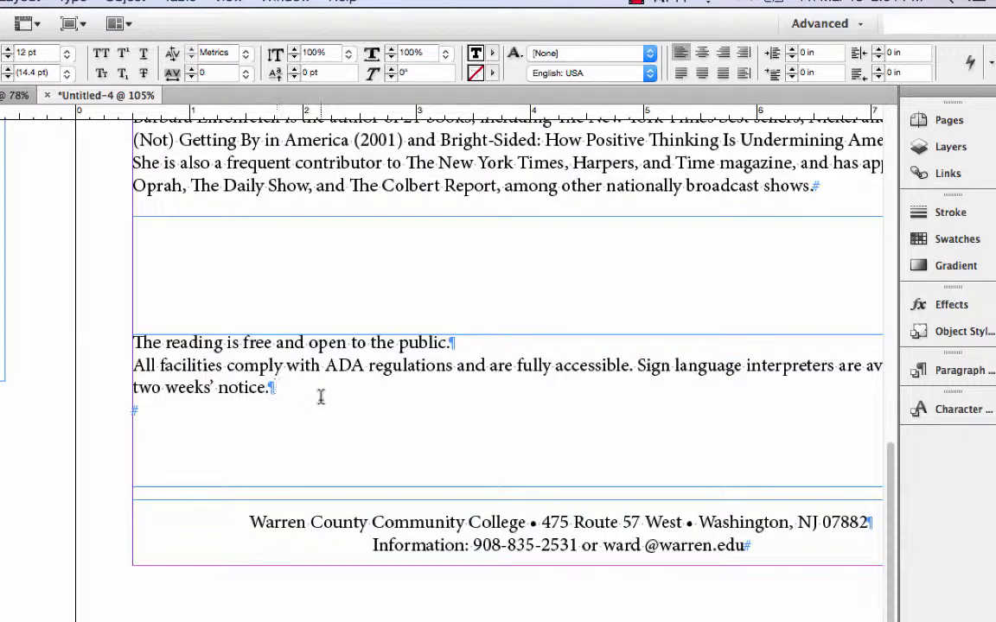
key(Escape)
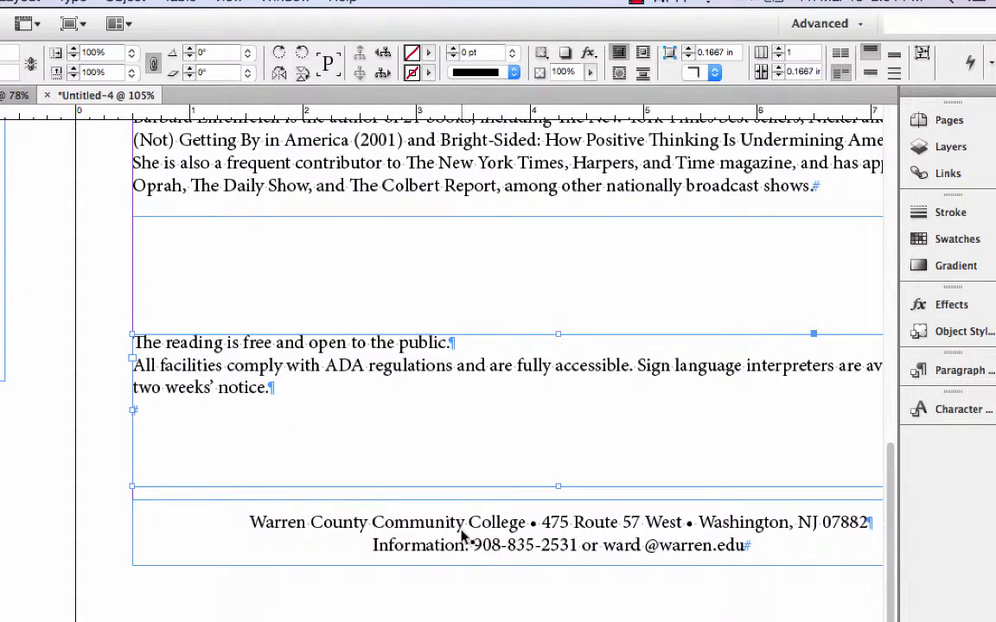
Step: Set the college address and information lines at the page's lower margin in the Regular style of a sans-serif font
click(461, 532)
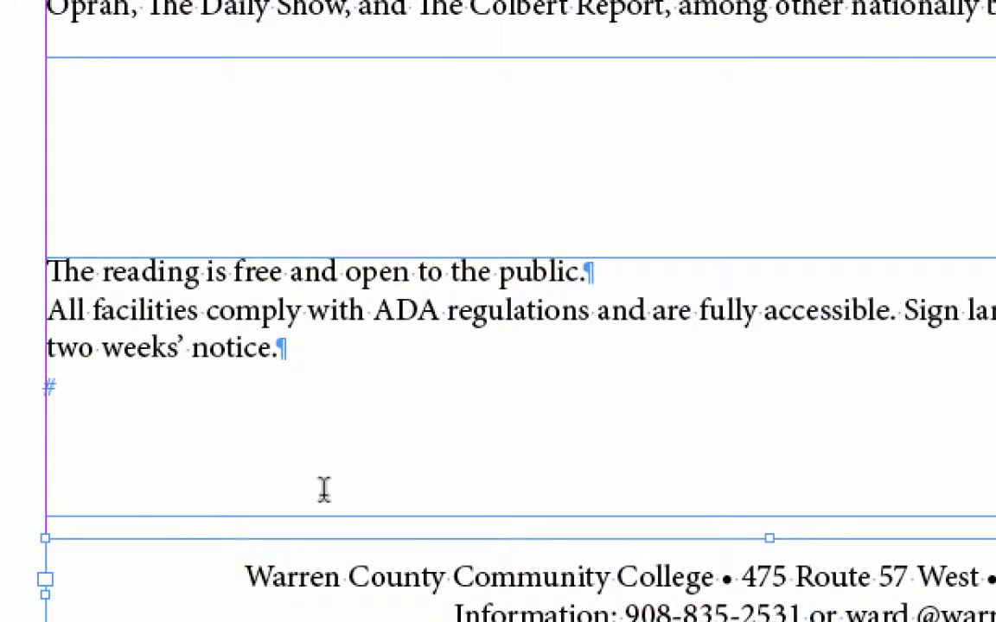
drag(243, 577, 994, 618)
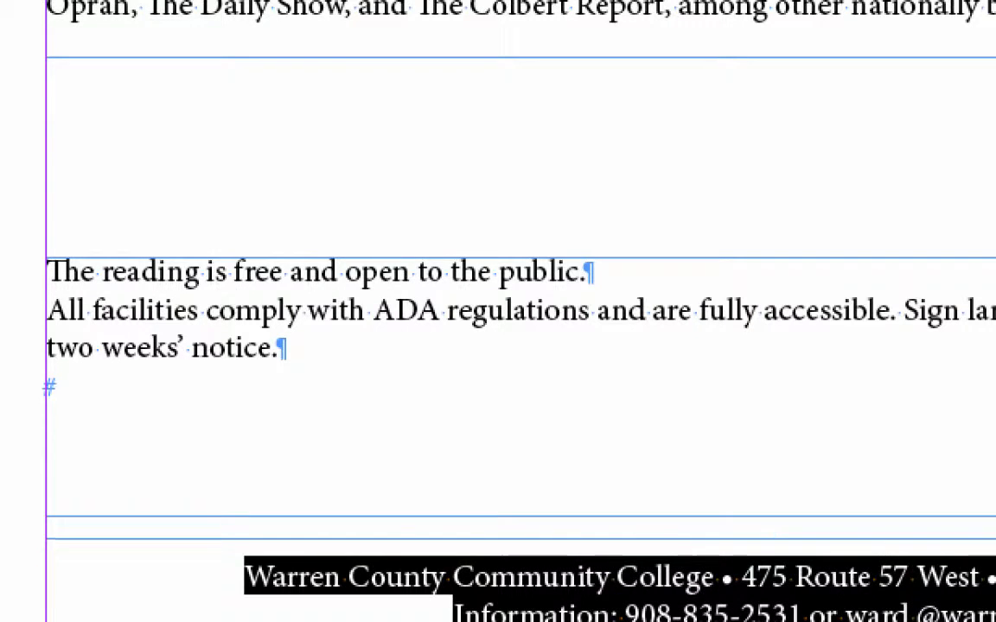
click(2, 1)
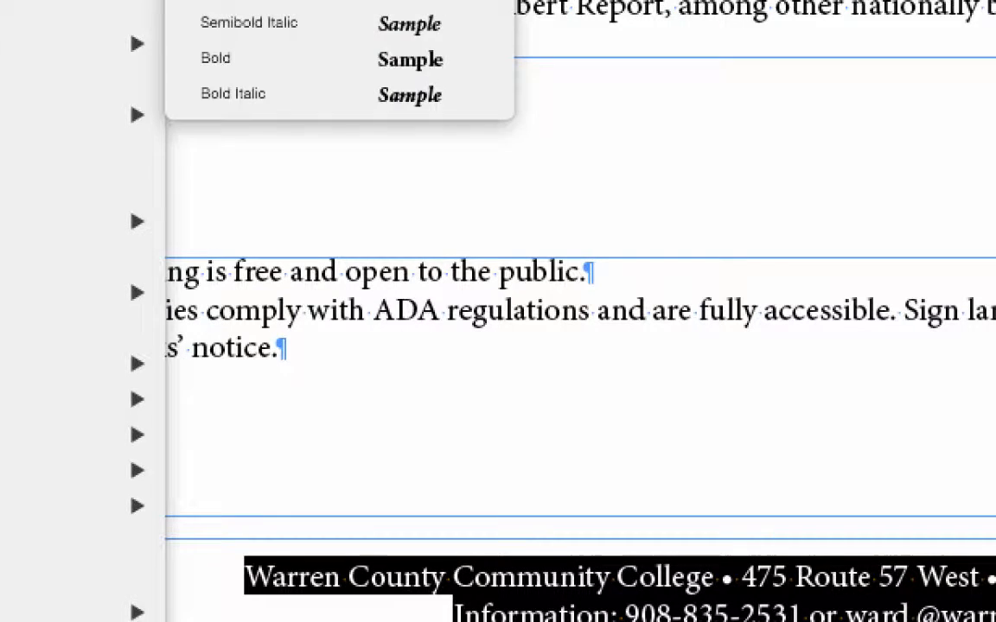
scroll(83, 119, down, 10)
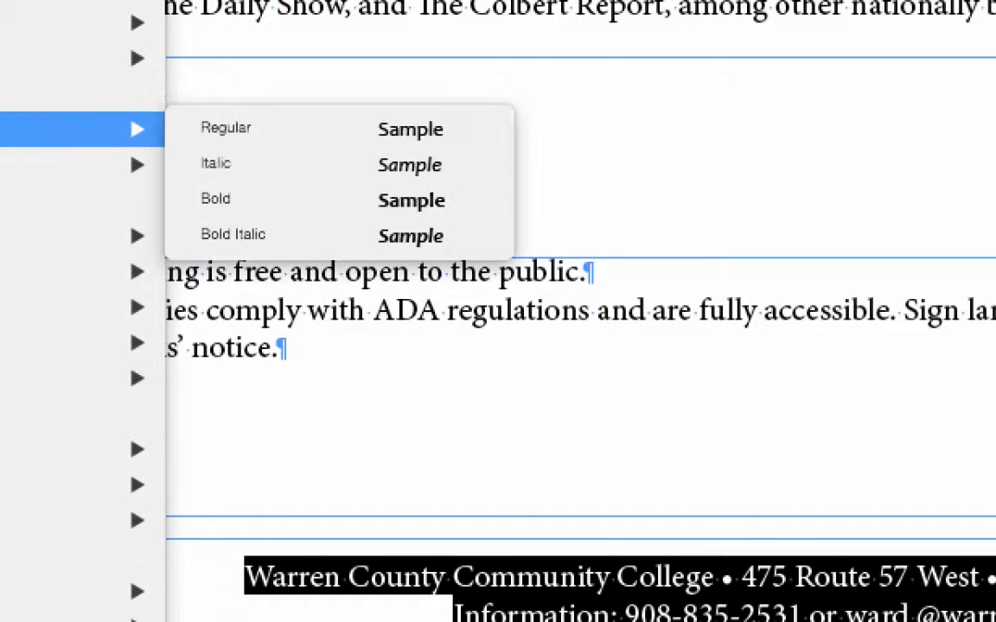
scroll(82, 113, down, 2)
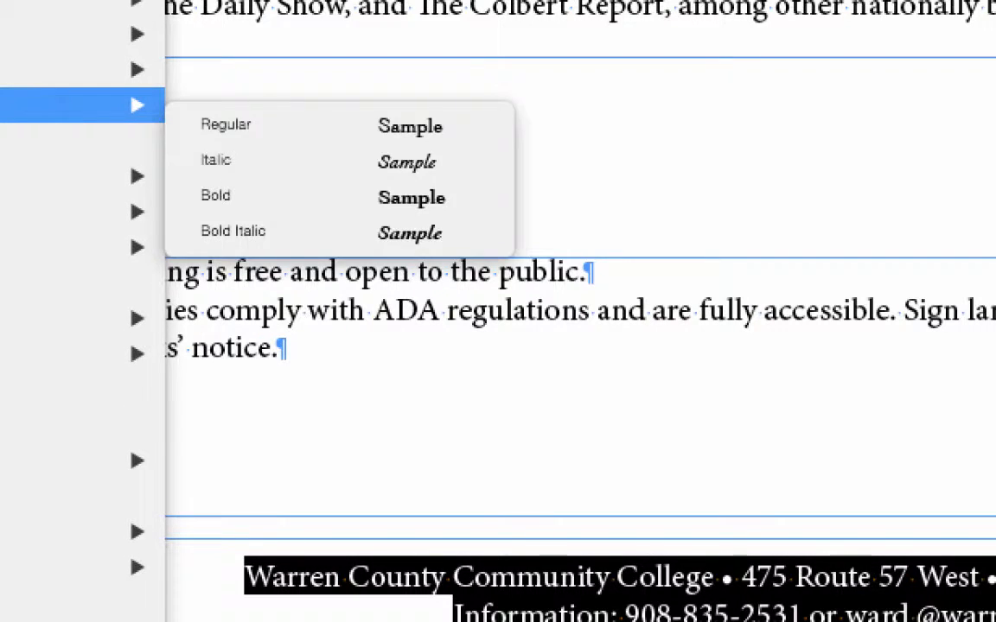
scroll(82, 112, down, 5)
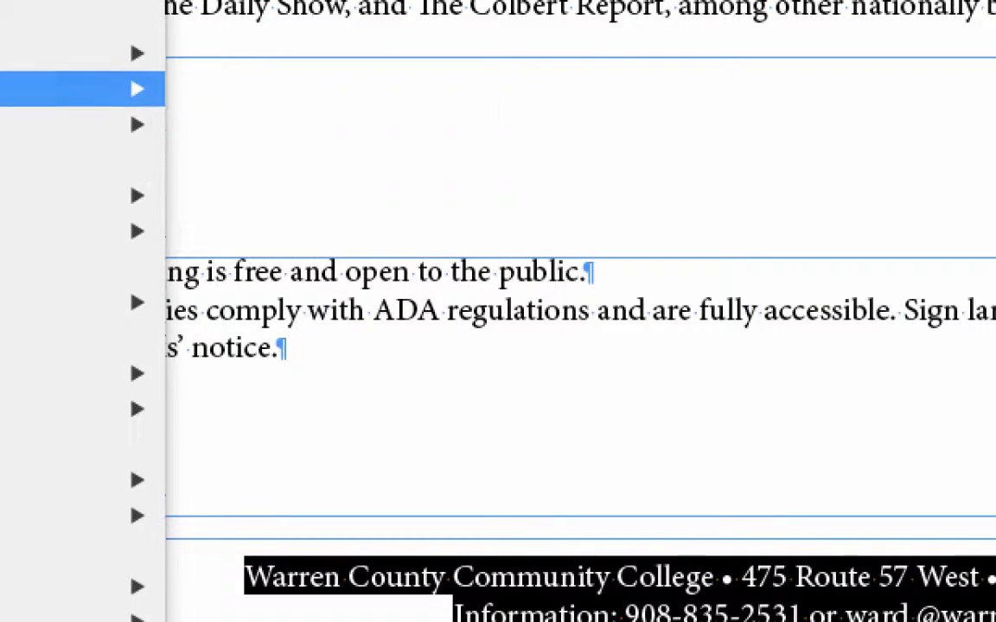
mouse_move(82, 124)
scroll(82, 124, down, 1)
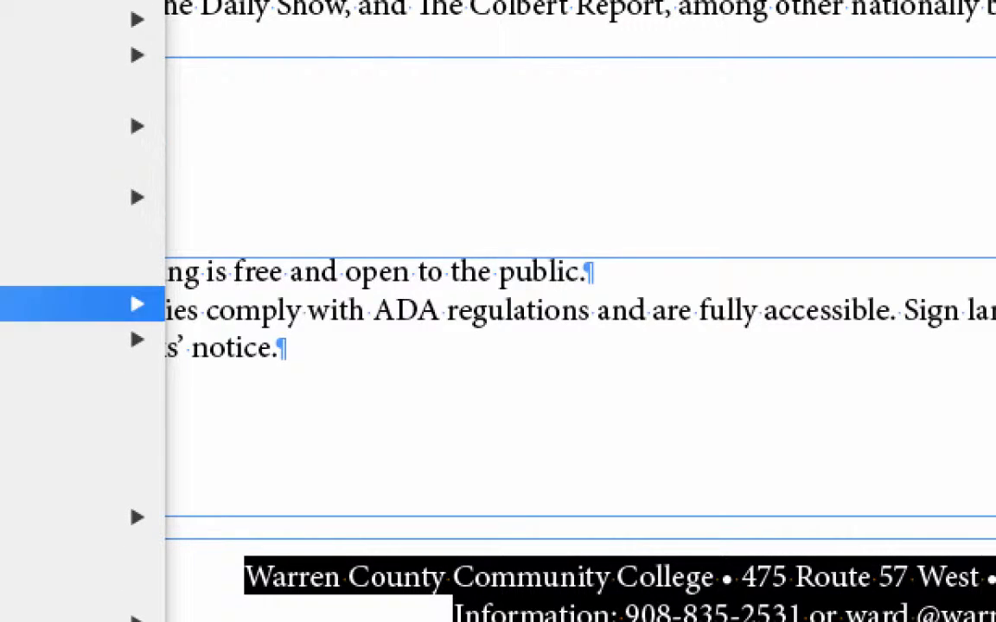
mouse_move(103, 339)
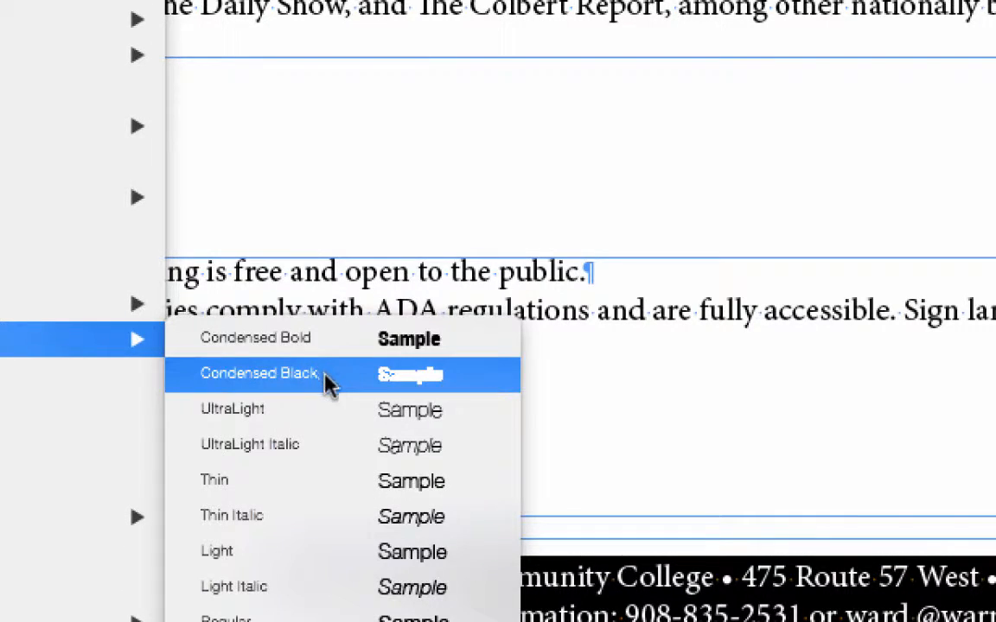
click(368, 618)
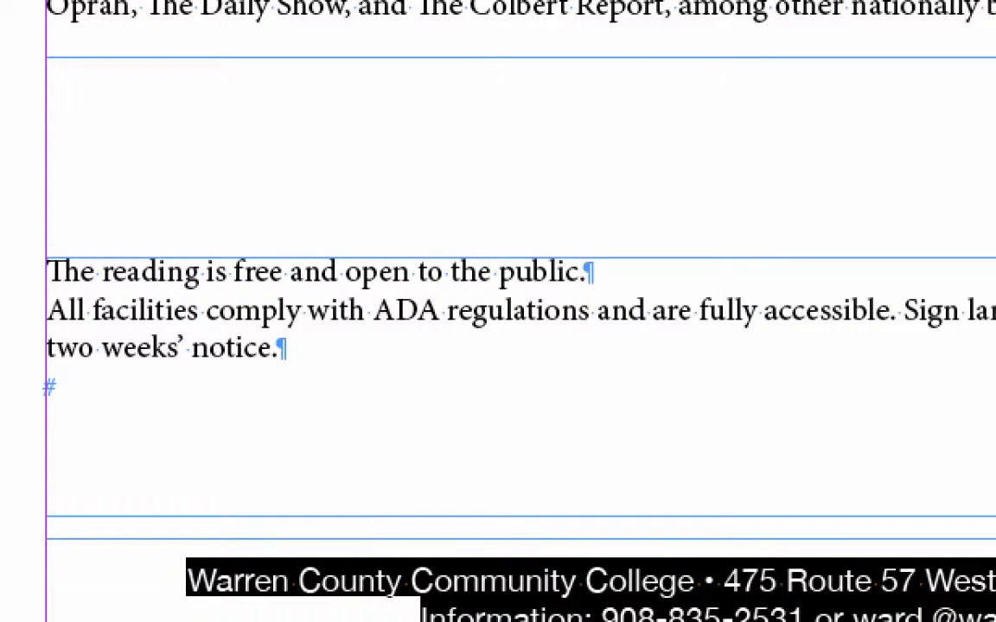
Step: Color the address and information text white and fill its frame with the red C=15 M=100 Y=100 K=0 swatch
key(F5)
click(726, 1)
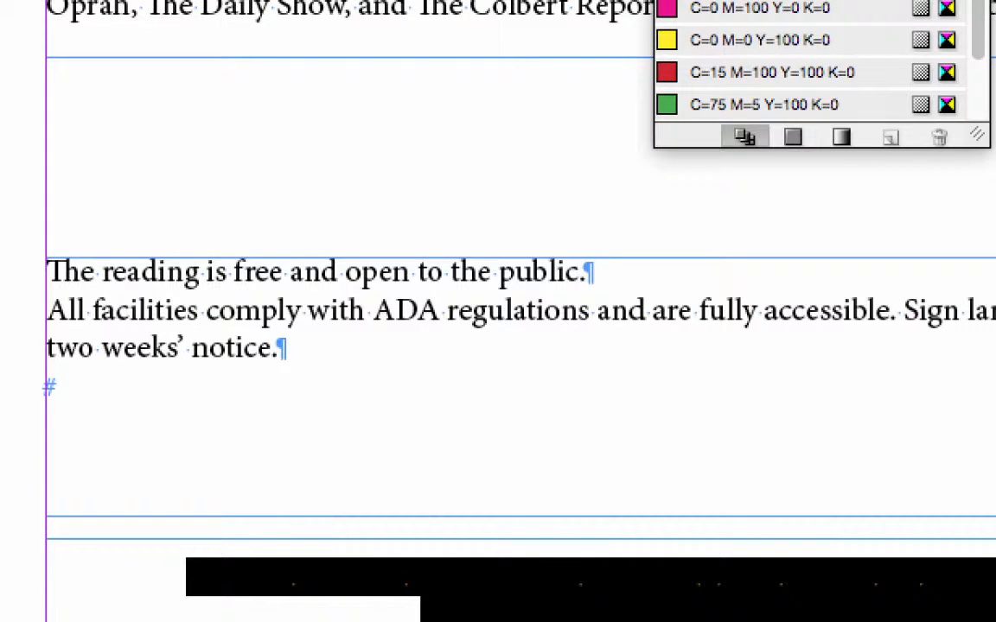
key(Escape)
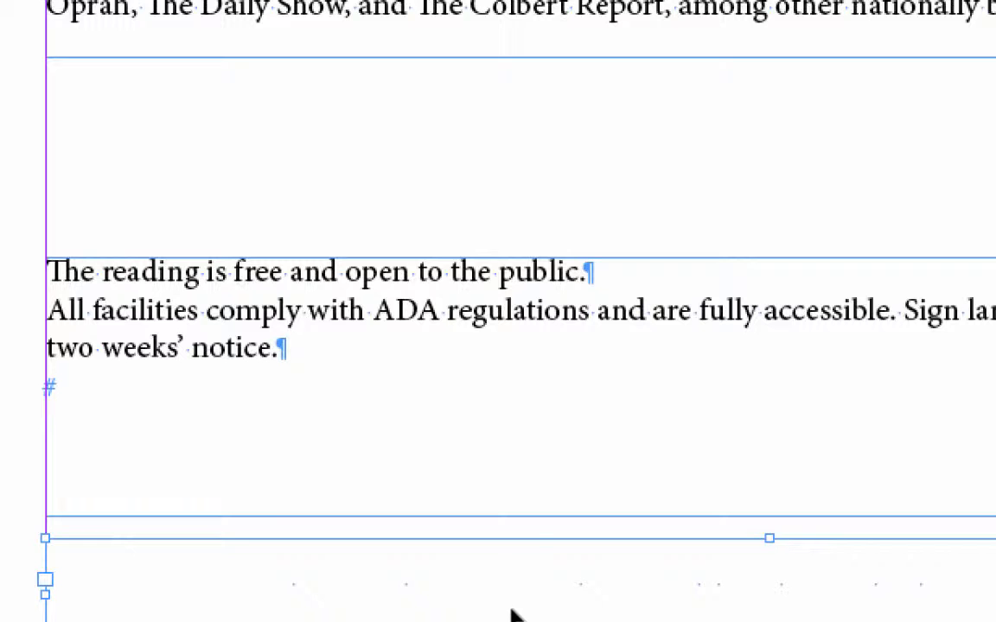
key(F5)
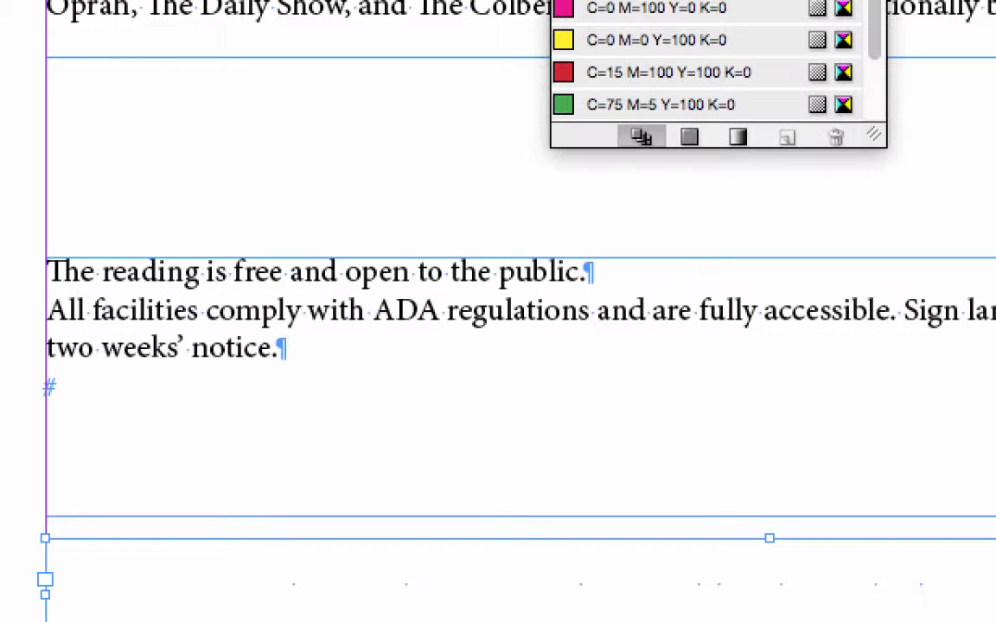
click(634, 75)
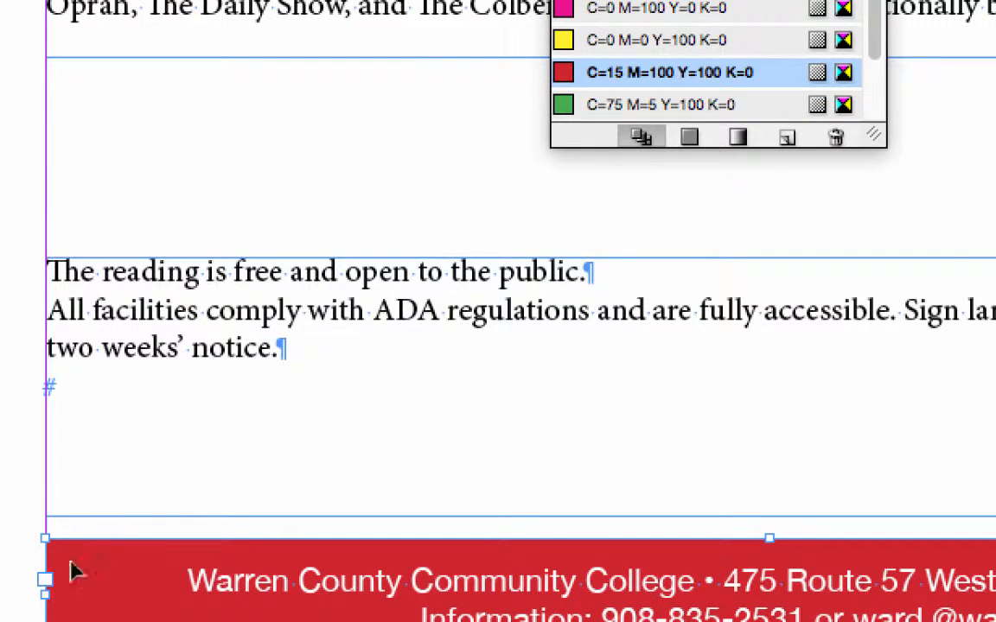
Step: Darken the contact bar's red swatch by setting its Black value to 13%, and deselect the frame
double_click(680, 80)
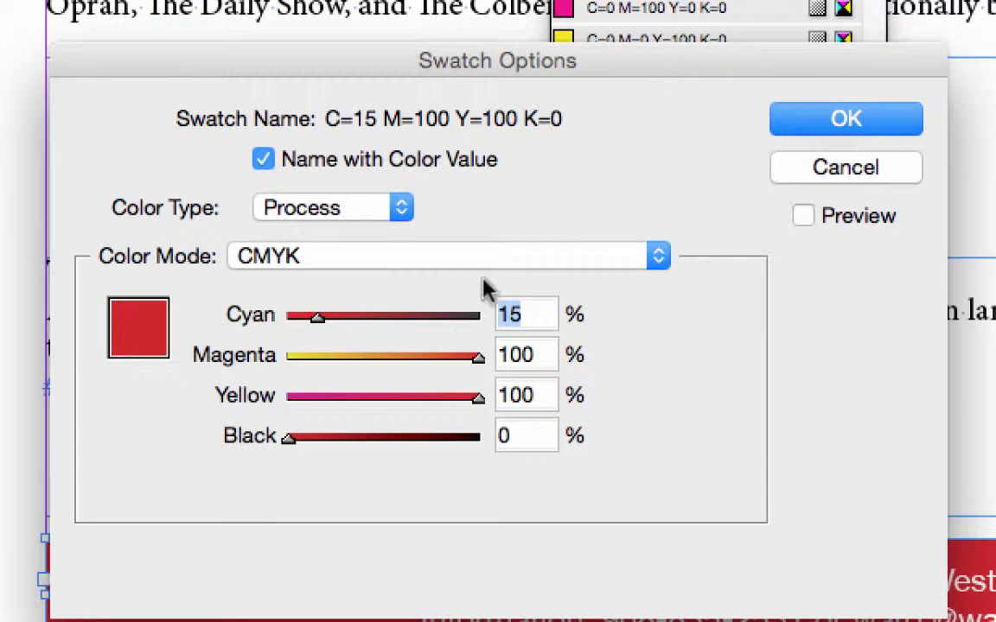
drag(288, 438, 311, 439)
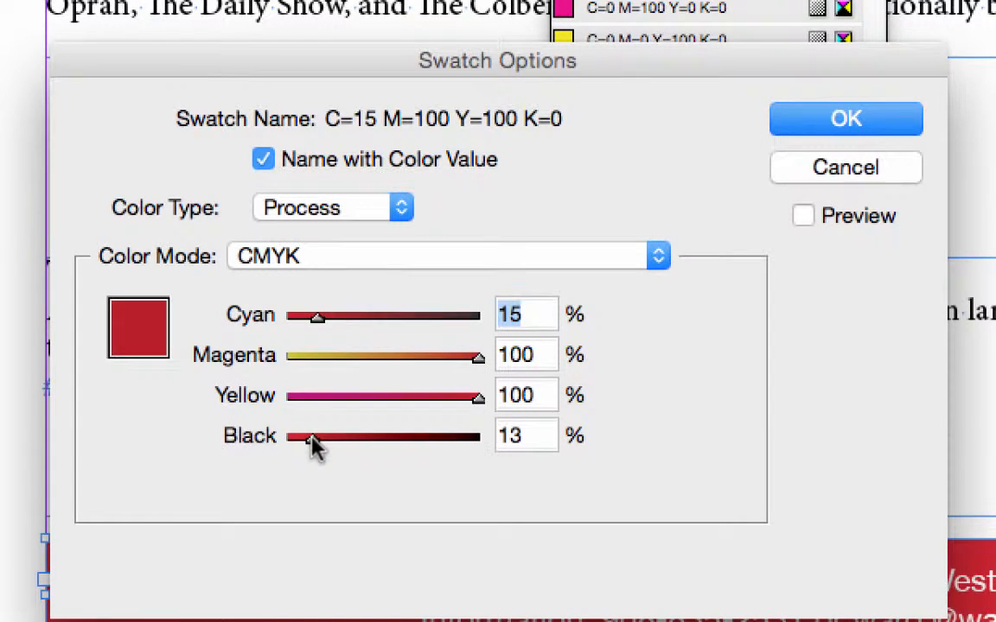
click(782, 131)
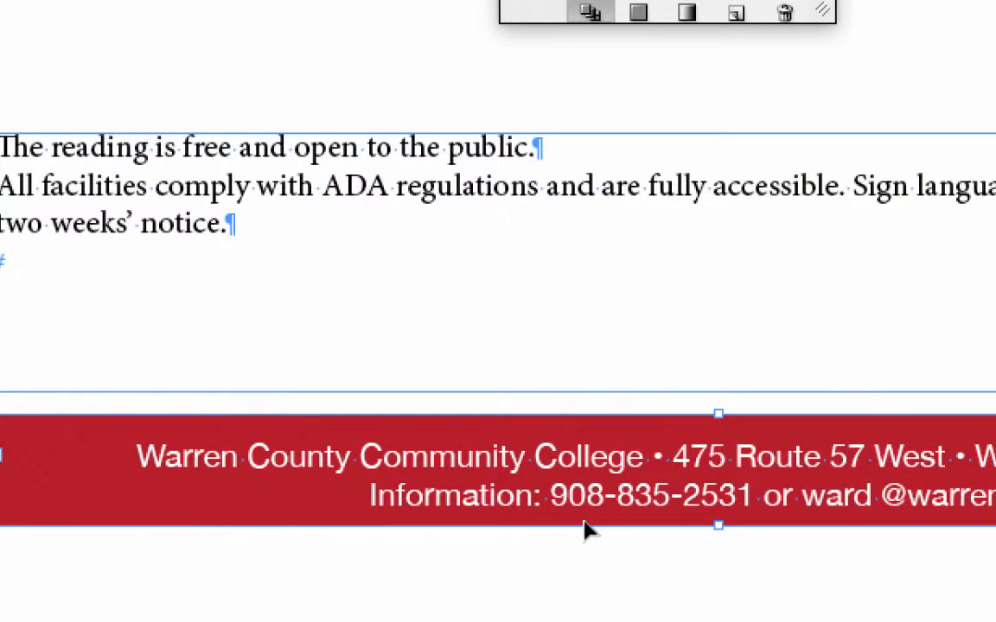
scroll(585, 526, up, 15)
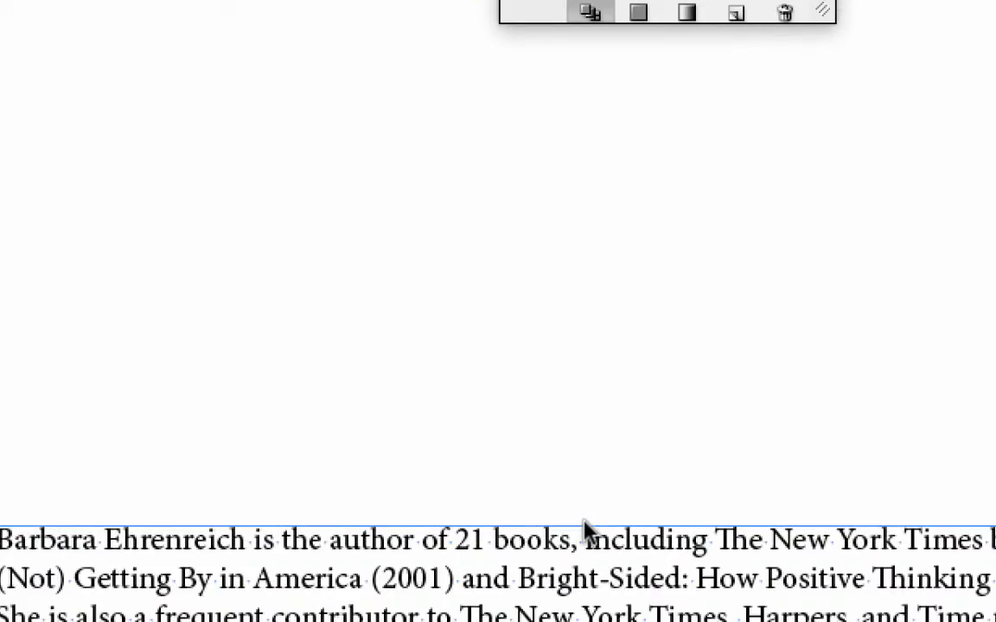
scroll(584, 523, down, 10)
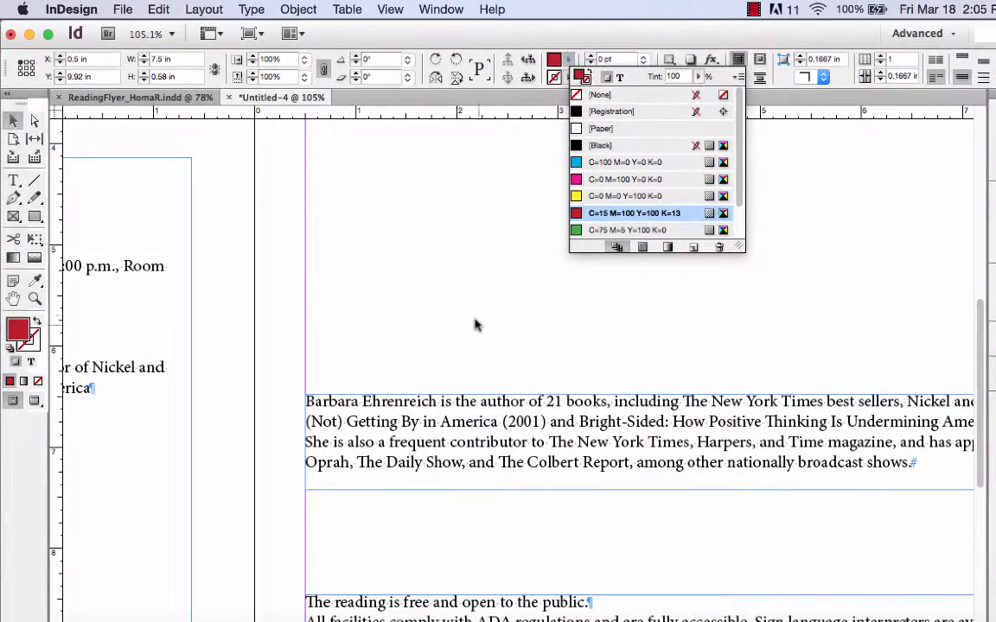
click(497, 237)
key(super+0)
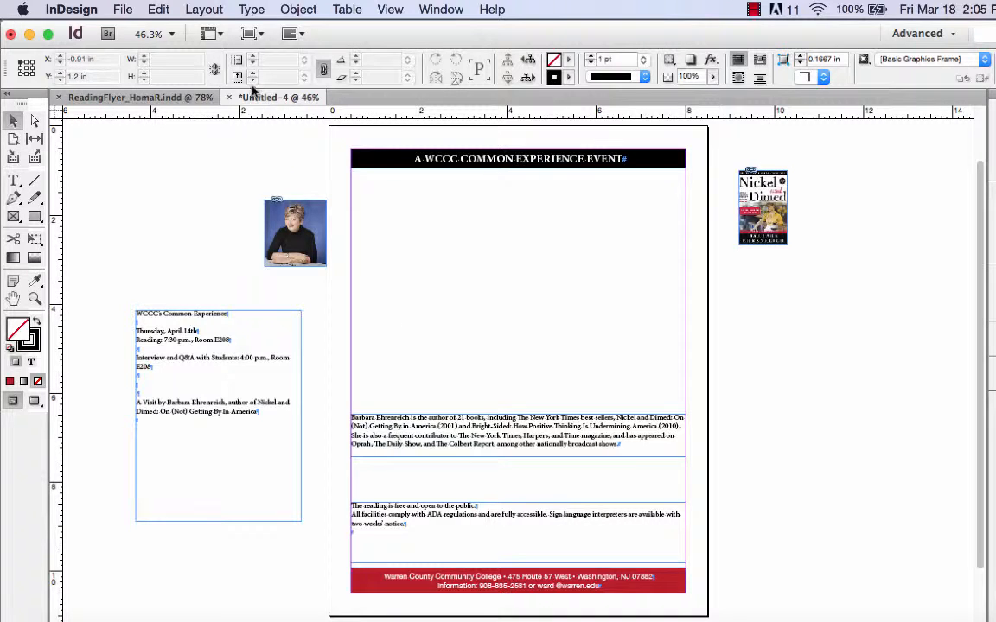
Step: Save the document in the ReadingFlyer folder, naming it "ReadingFlyer_" followed by the designer's last name, initial and 2
click(123, 9)
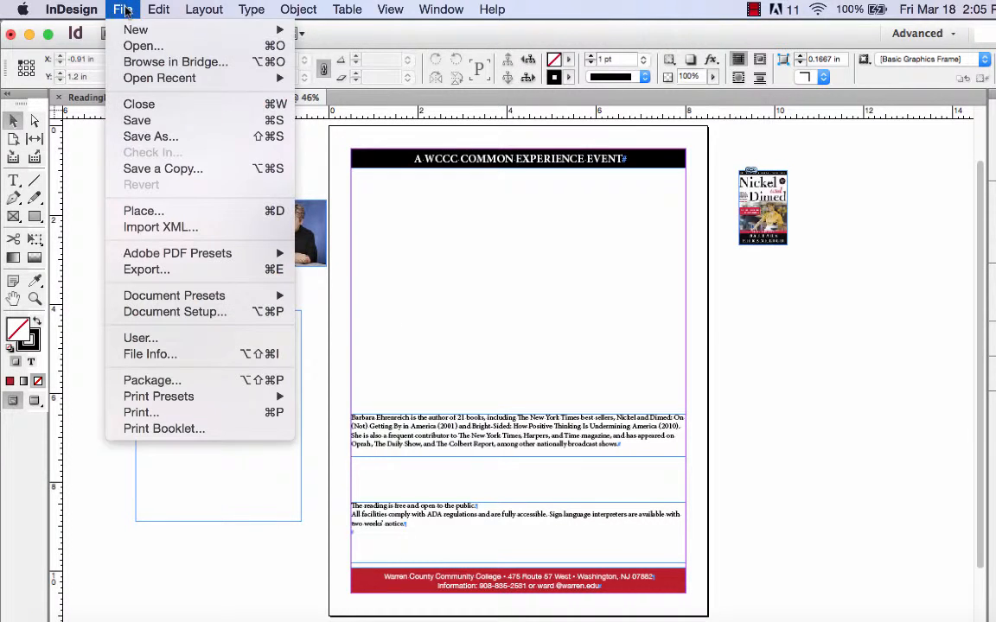
click(191, 138)
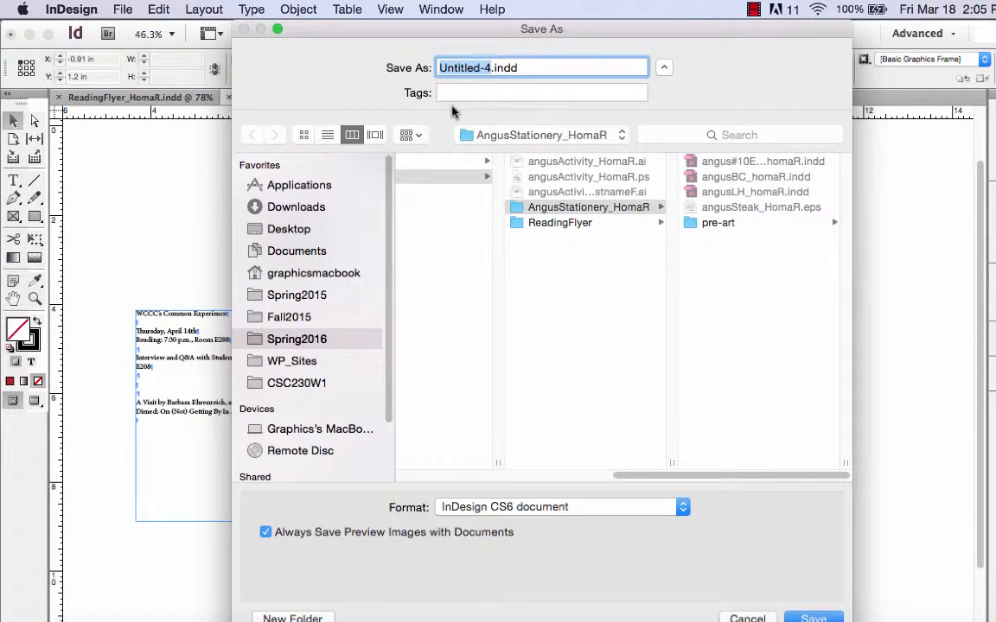
text(read)
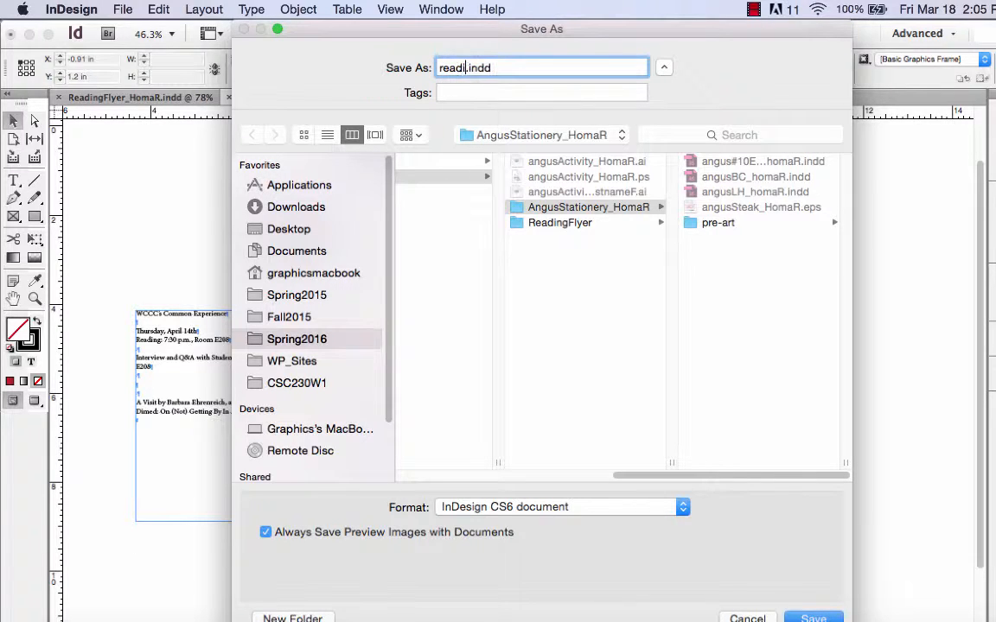
text(ingFlyer_HomaR2)
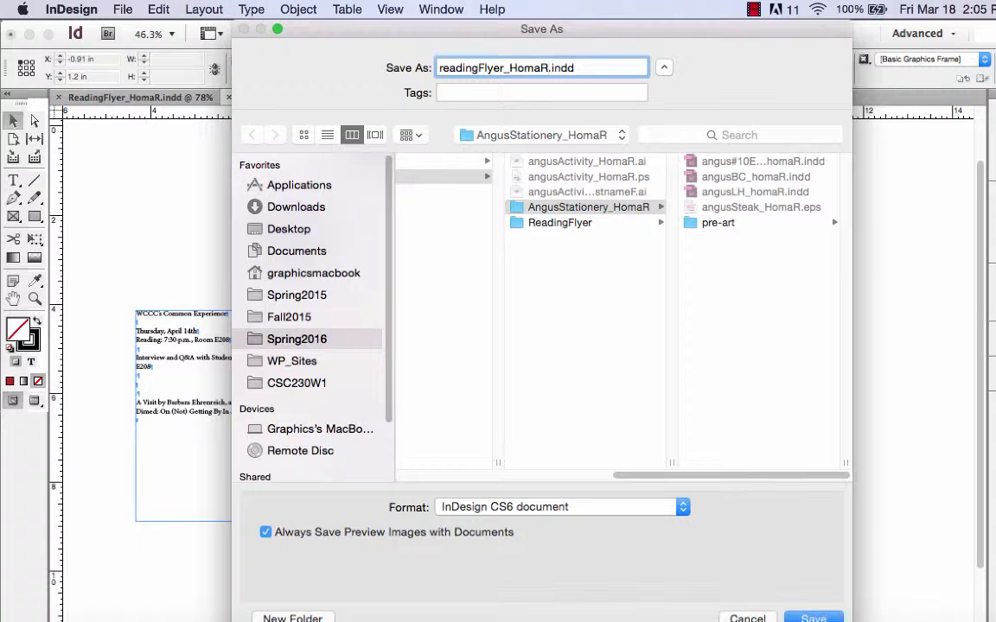
click(553, 224)
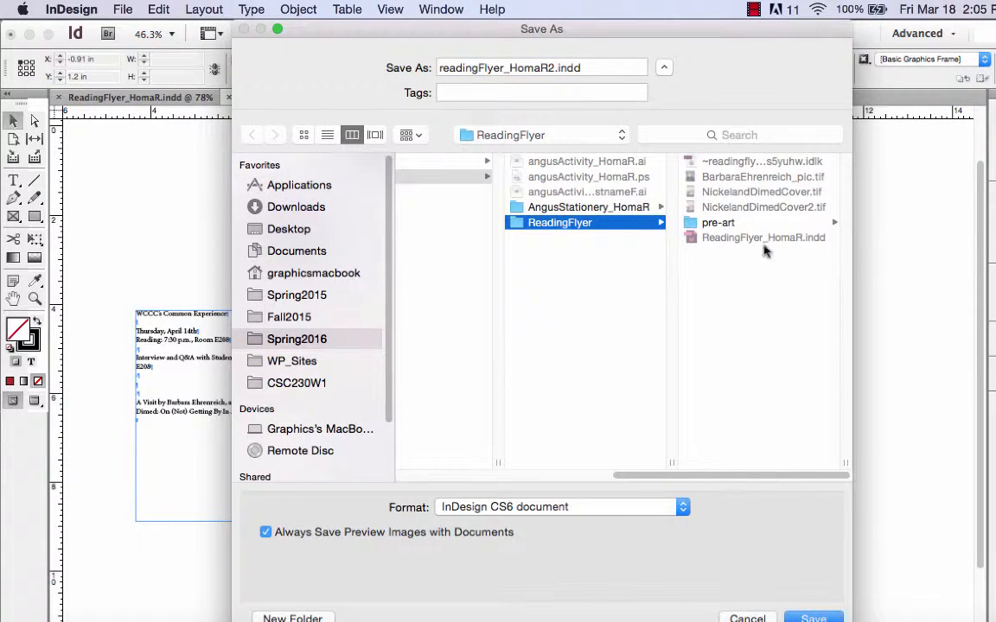
click(441, 68)
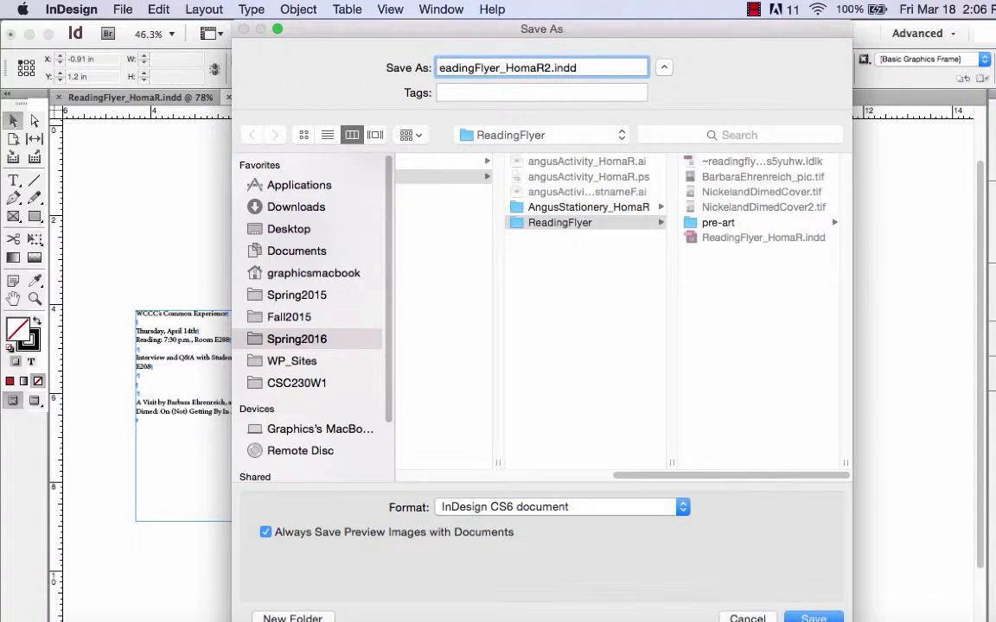
text(R)
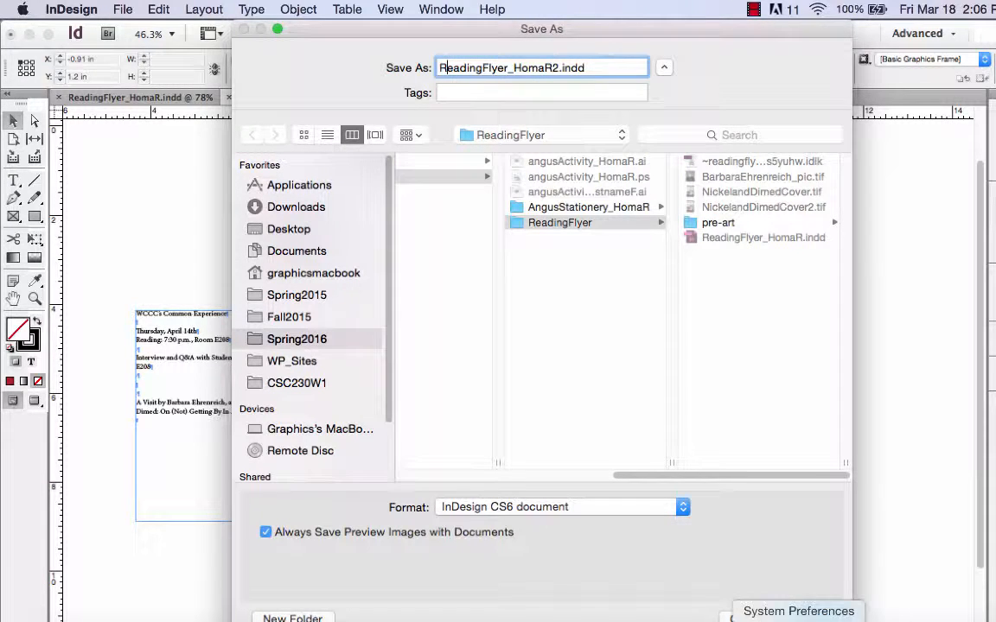
click(814, 617)
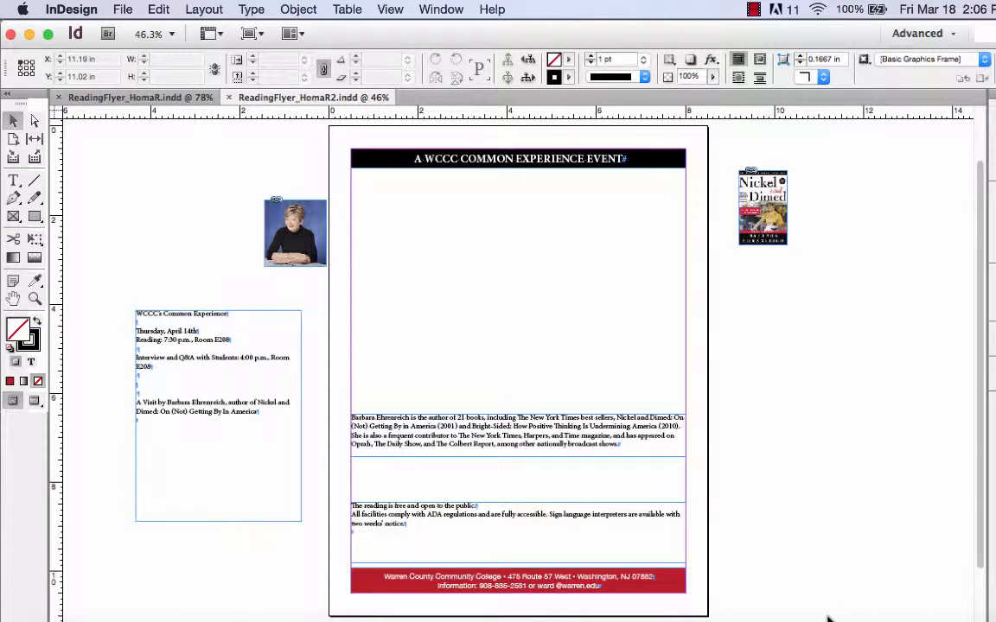